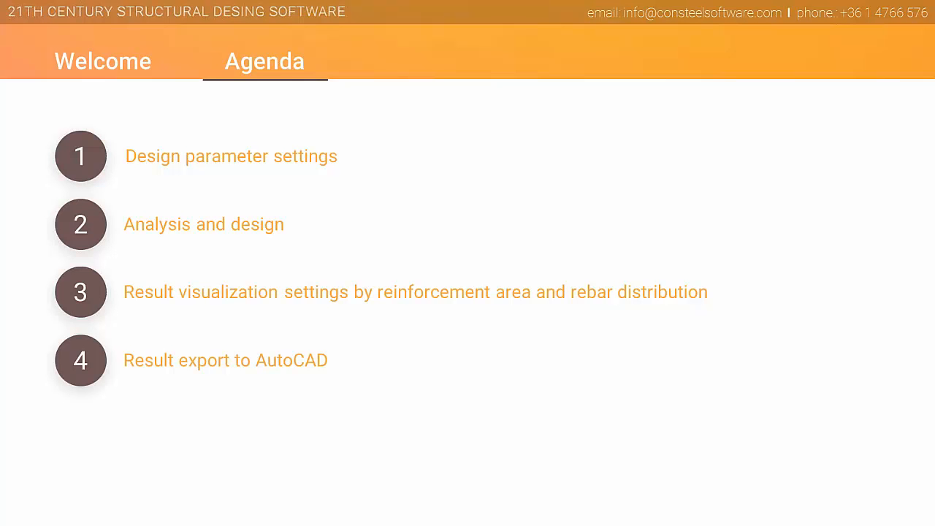
- End the slide show and switch to ConSteel with the vb_test building model
key(Right)
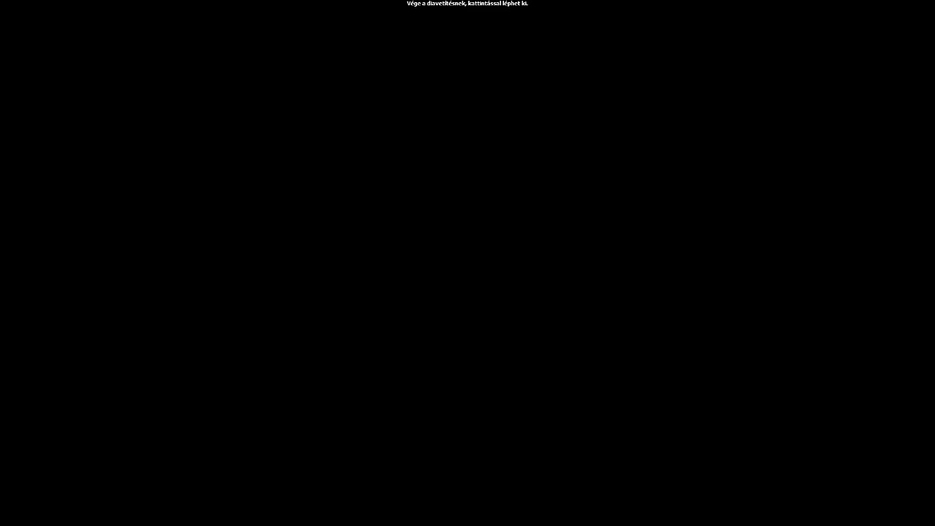
key(Right)
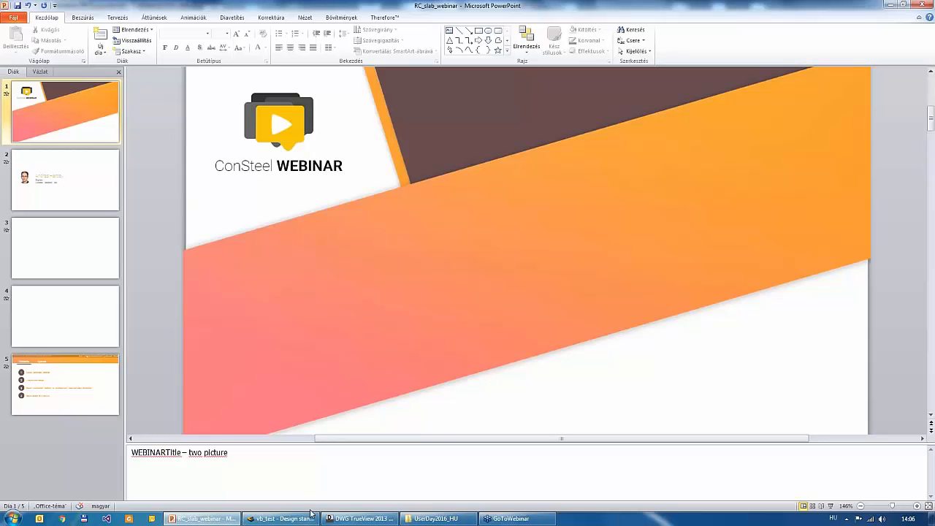
click(281, 518)
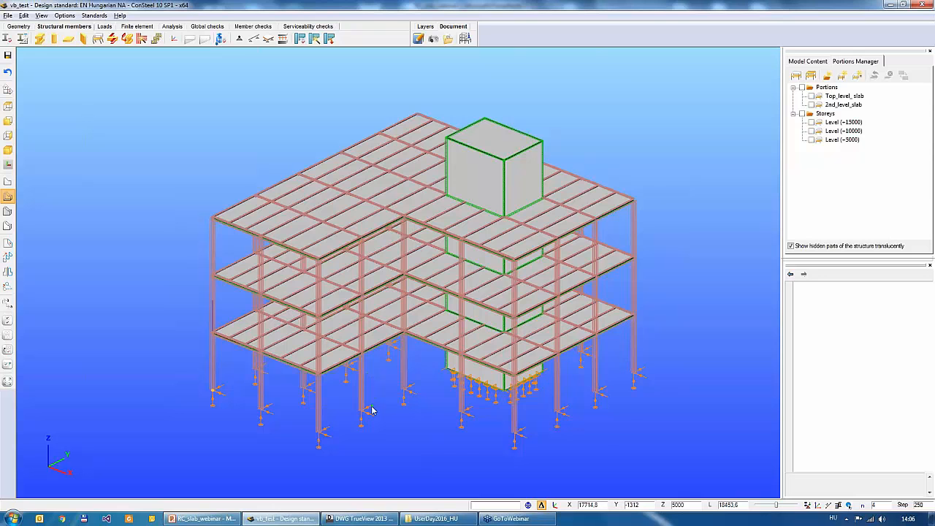
mouse_move(372, 410)
middle_down()
mouse_move(361, 377)
mouse_move(366, 403)
middle_up()
scroll(366, 403, up, 5)
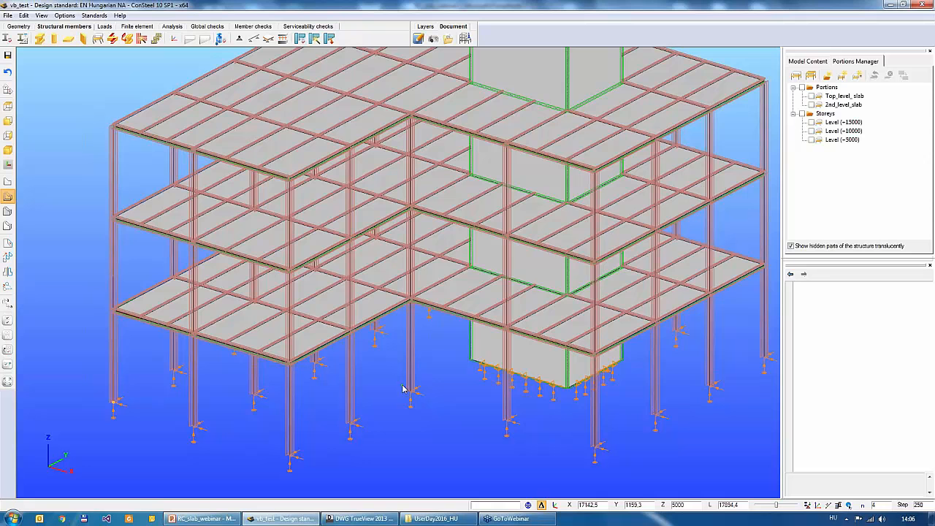
scroll(446, 329, down, 4)
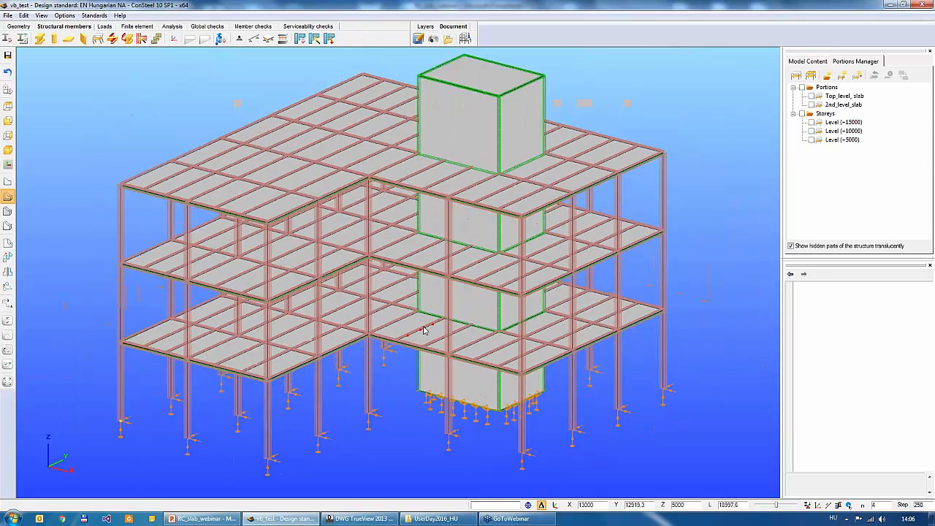
alt+middle_drag(423, 326, 421, 334)
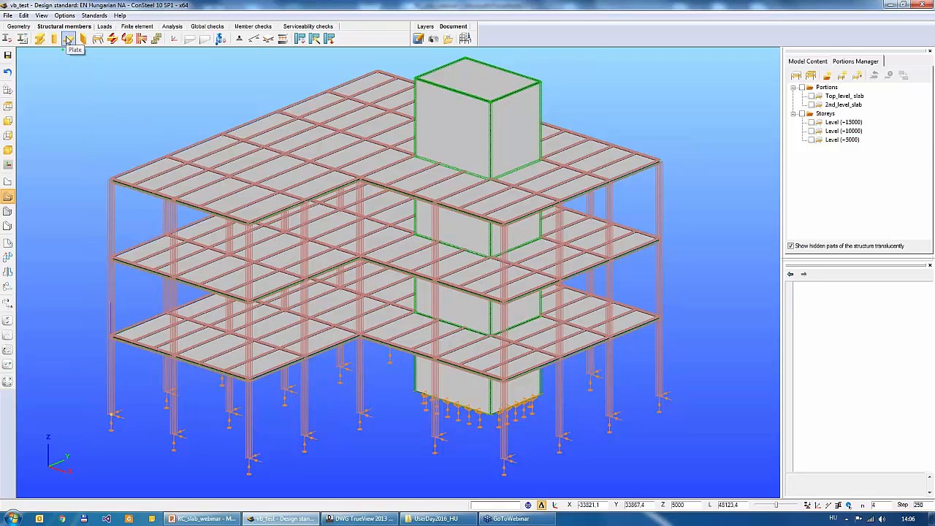
- Start a new plate and set its material to C20/25 EN 1992-1-1:2010
click(67, 40)
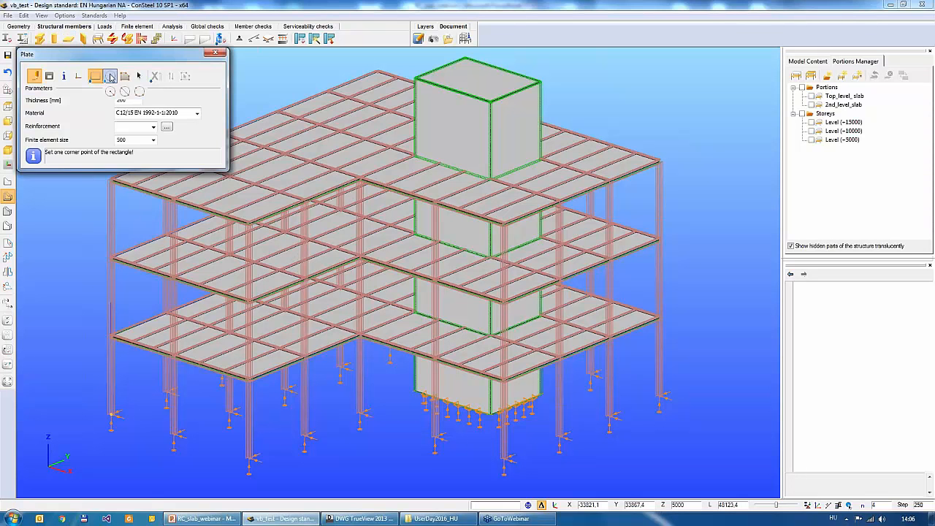
drag(102, 42, 231, 127)
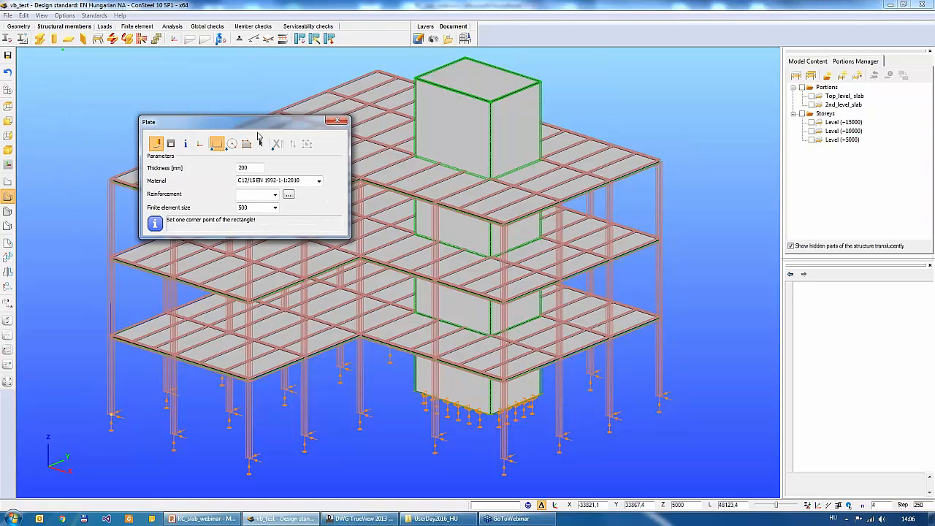
click(319, 180)
click(240, 191)
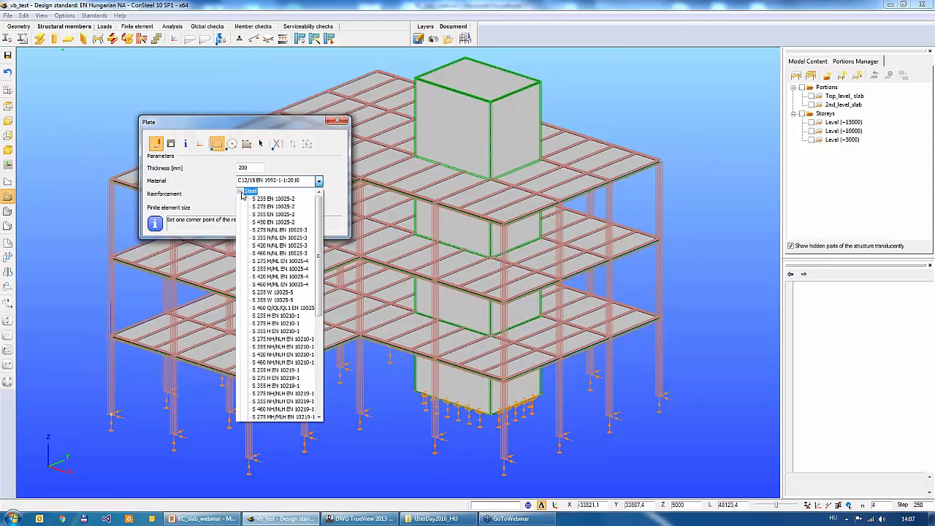
click(255, 199)
click(317, 181)
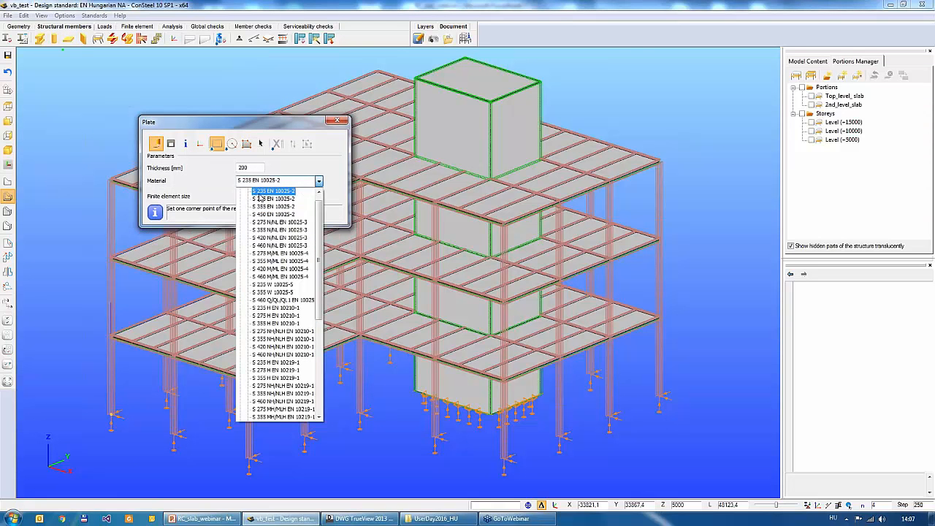
scroll(272, 207, up, 1)
click(240, 191)
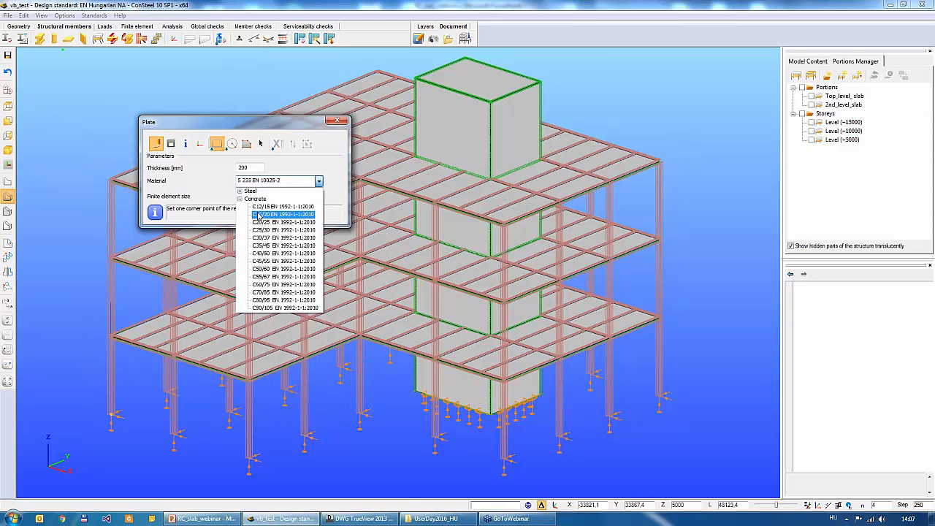
click(262, 221)
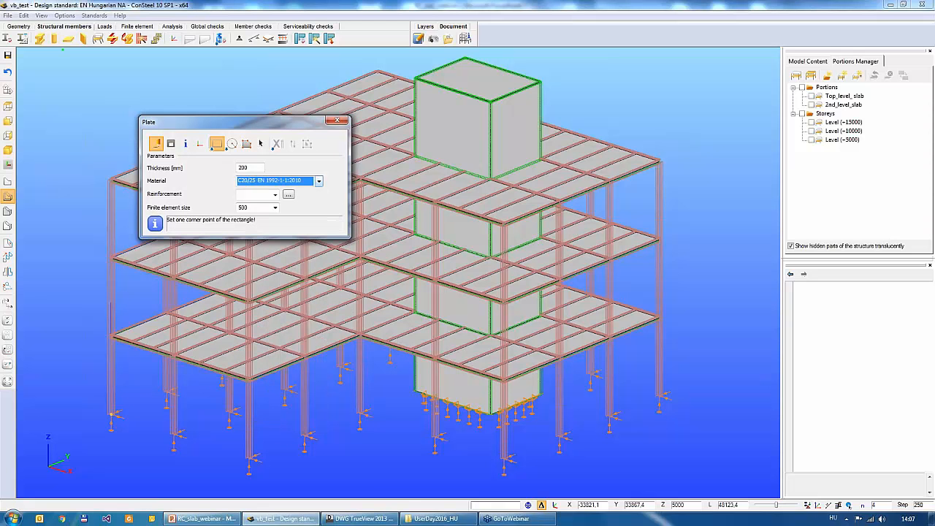
- Review the rebar diameter, material and covering options of a new plate reinforcement, and leave the plate definition without applying anything
click(290, 197)
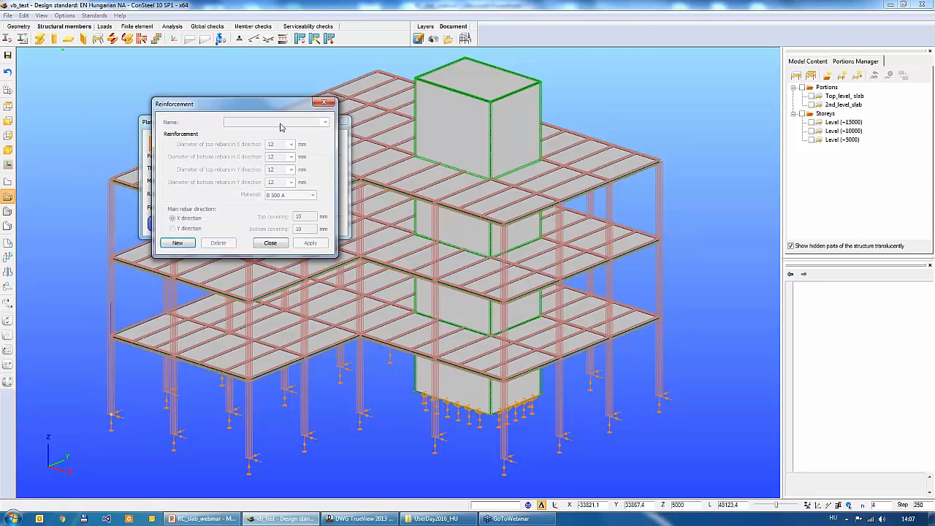
drag(276, 103, 494, 124)
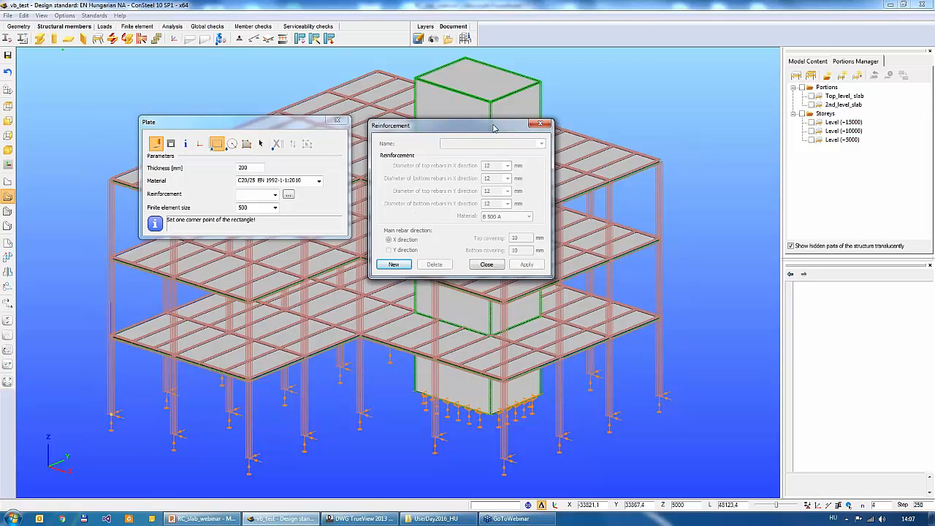
click(394, 260)
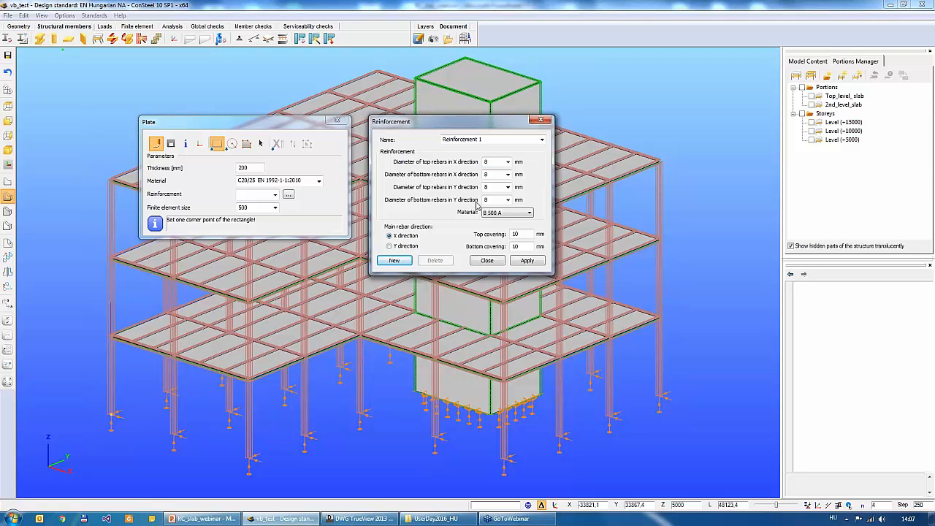
click(507, 213)
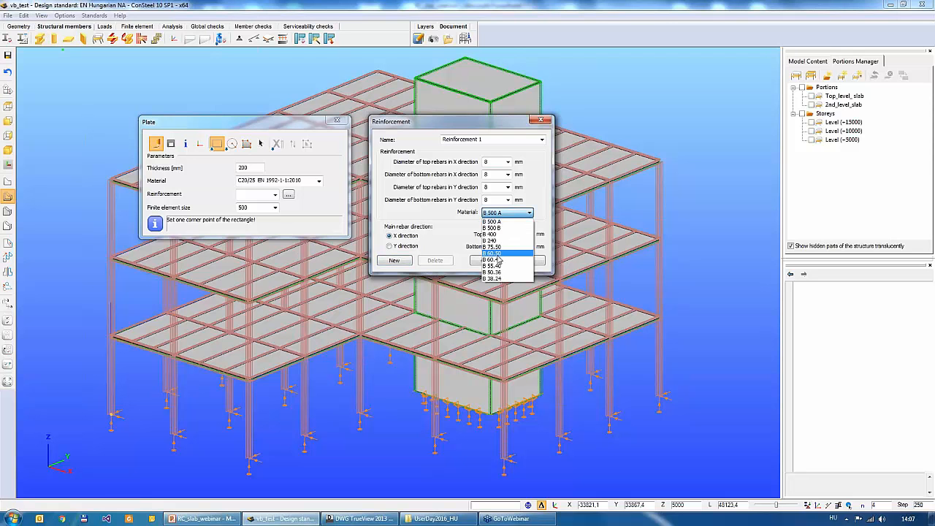
click(444, 219)
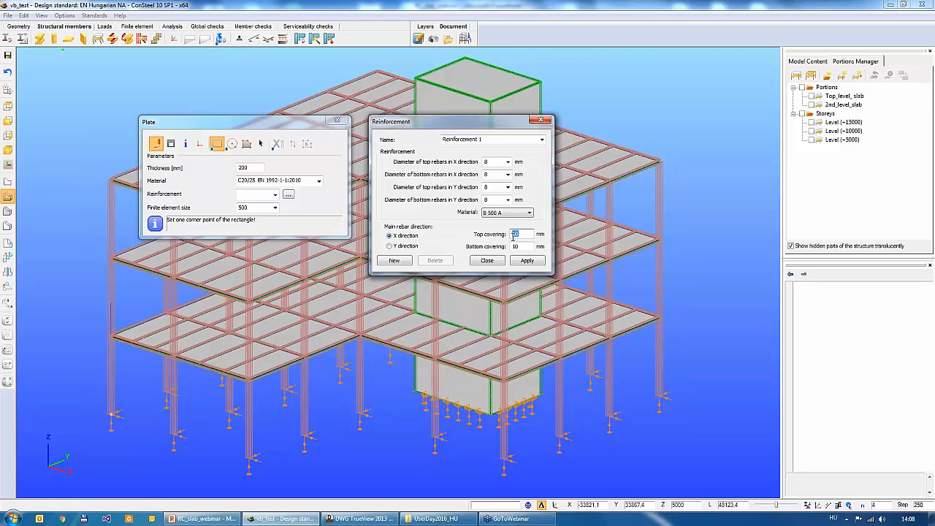
double_click(514, 246)
click(540, 121)
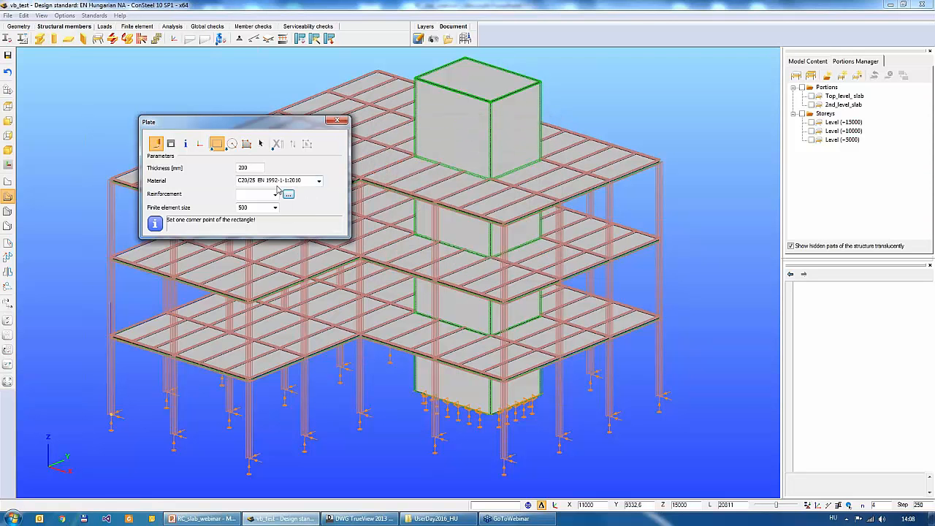
click(275, 194)
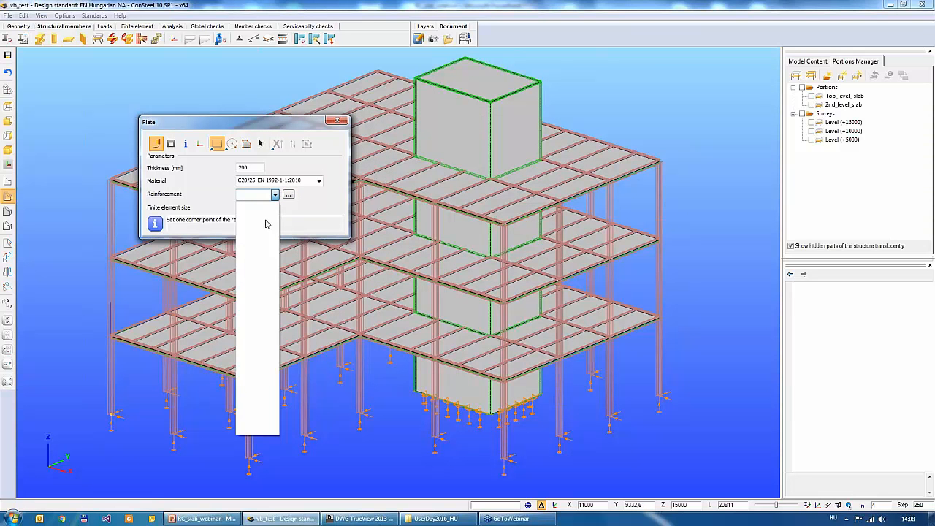
click(317, 206)
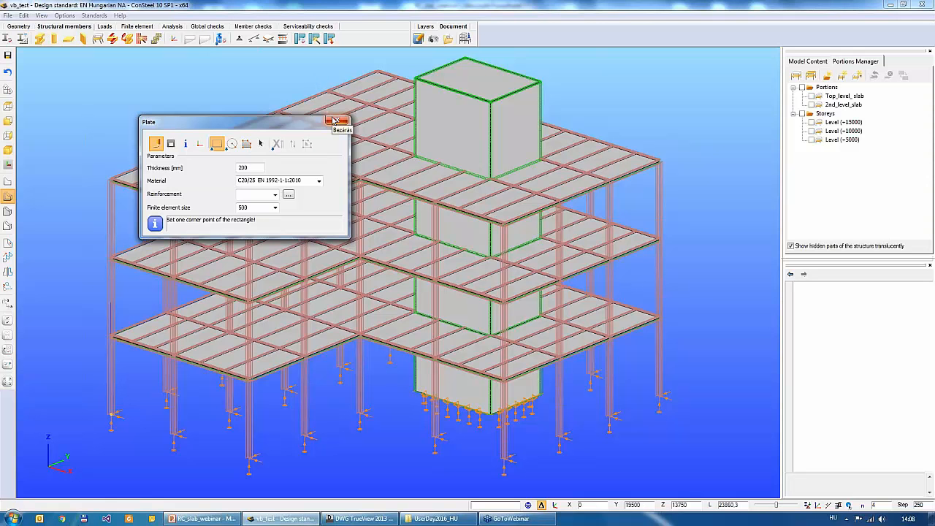
click(335, 120)
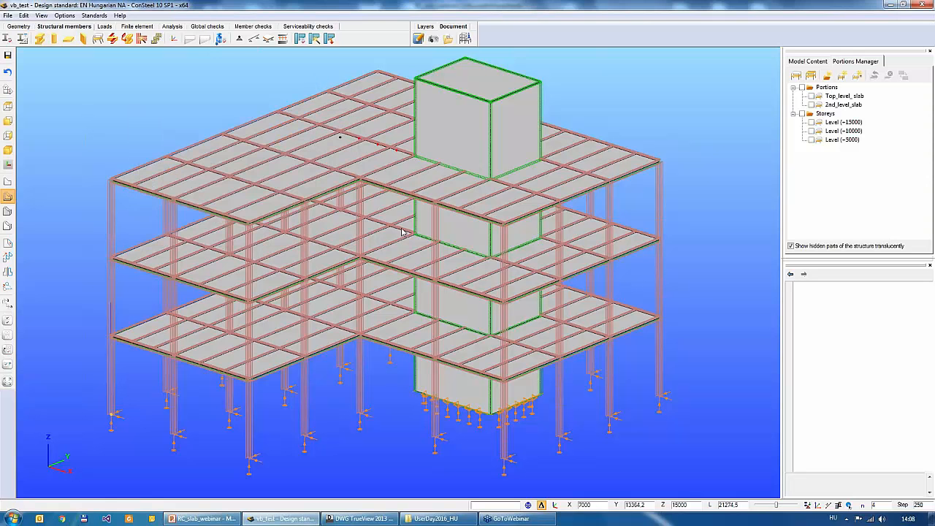
- Select the three floor slabs and create a new reinforcement definition from their design parameters
click(641, 322)
ctrl+click(643, 241)
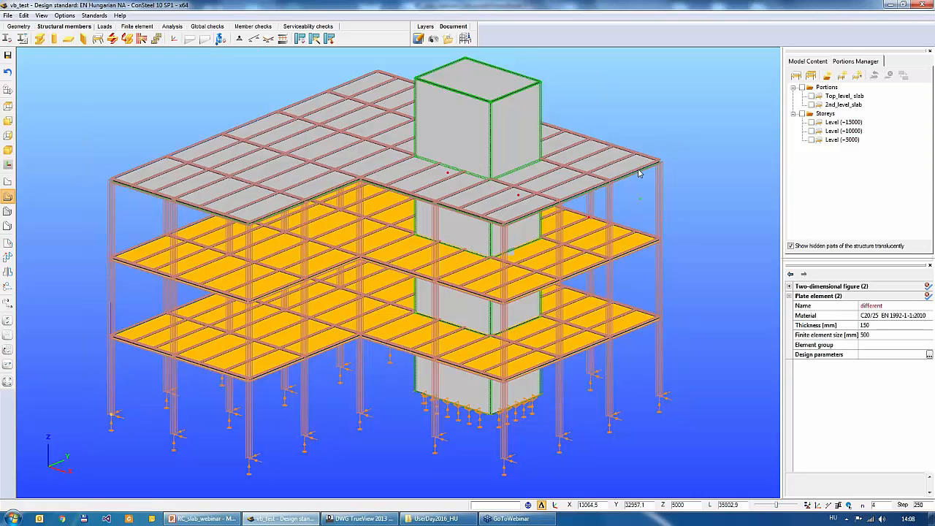
ctrl+click(634, 169)
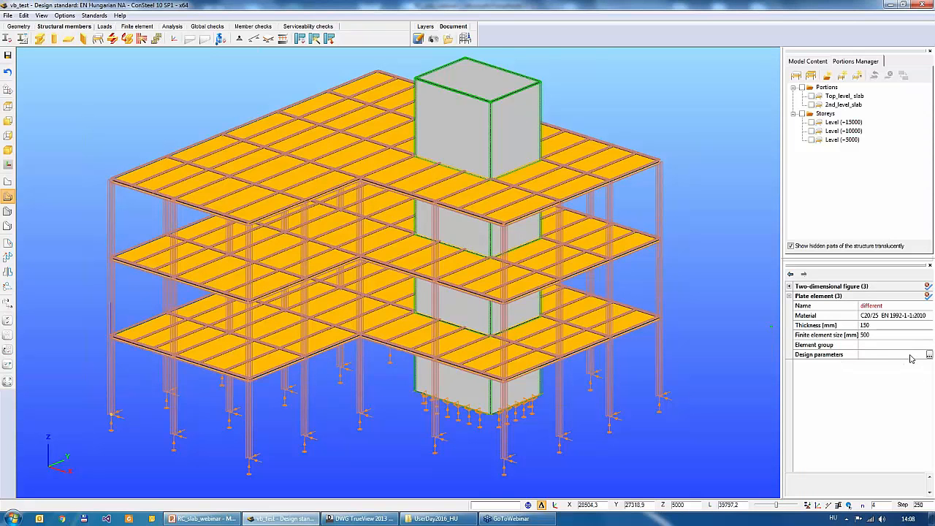
click(911, 359)
click(911, 358)
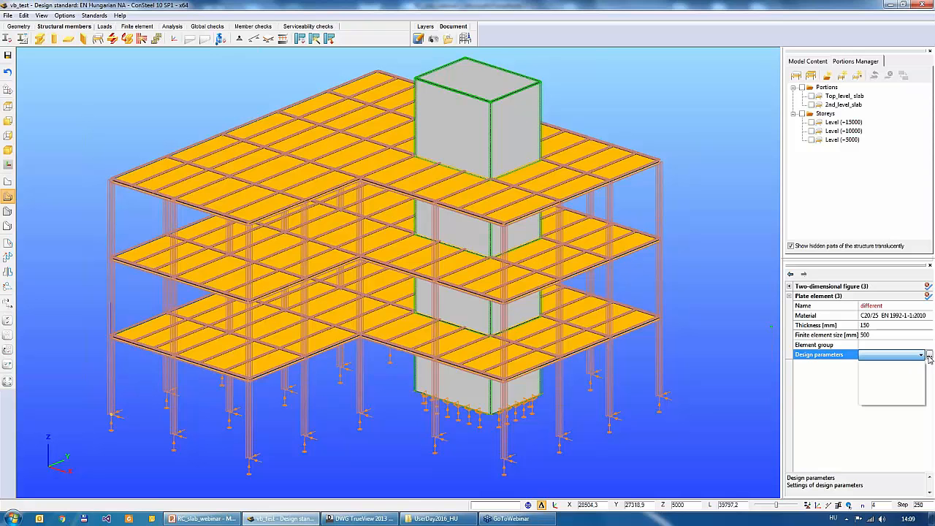
click(929, 356)
click(929, 356)
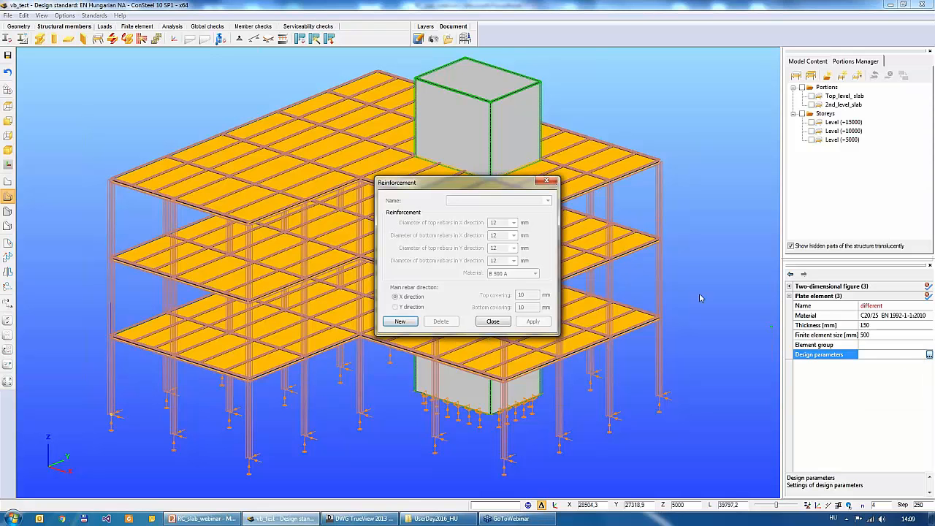
click(401, 322)
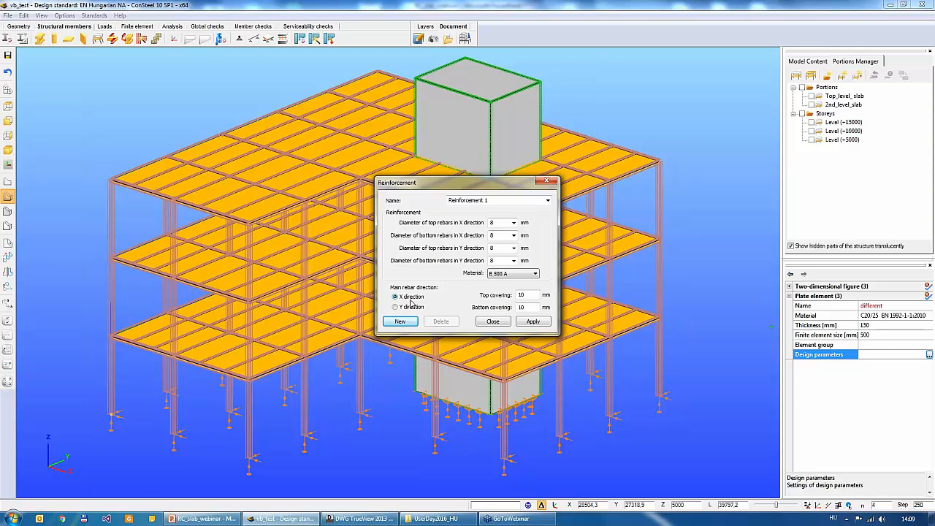
- Set the reinforcement's top and bottom covering to 25 mm, apply it and close the definition
drag(528, 295, 496, 293)
text(25)
key(Tab)
text(25)
click(533, 324)
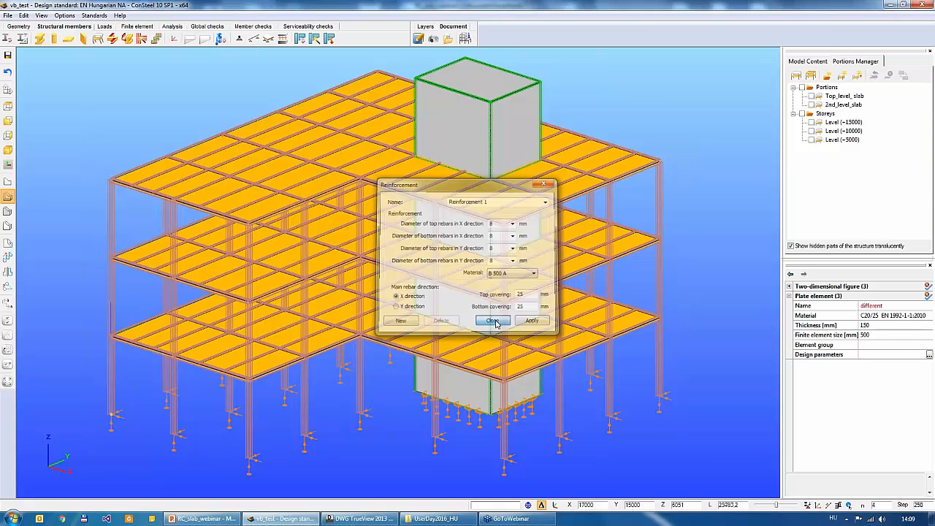
click(494, 322)
- Assign Reinforcement 1 as the design parameters of the three selected slabs
click(871, 355)
click(871, 355)
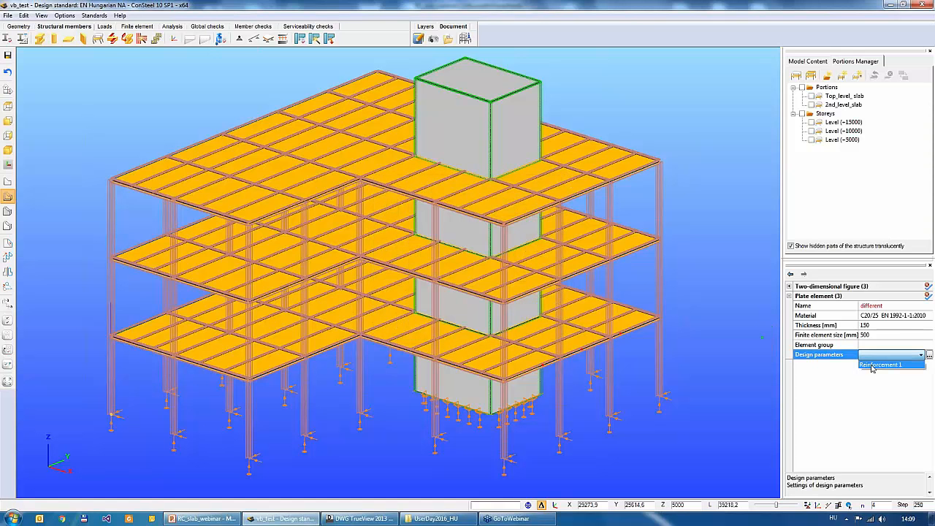
click(875, 364)
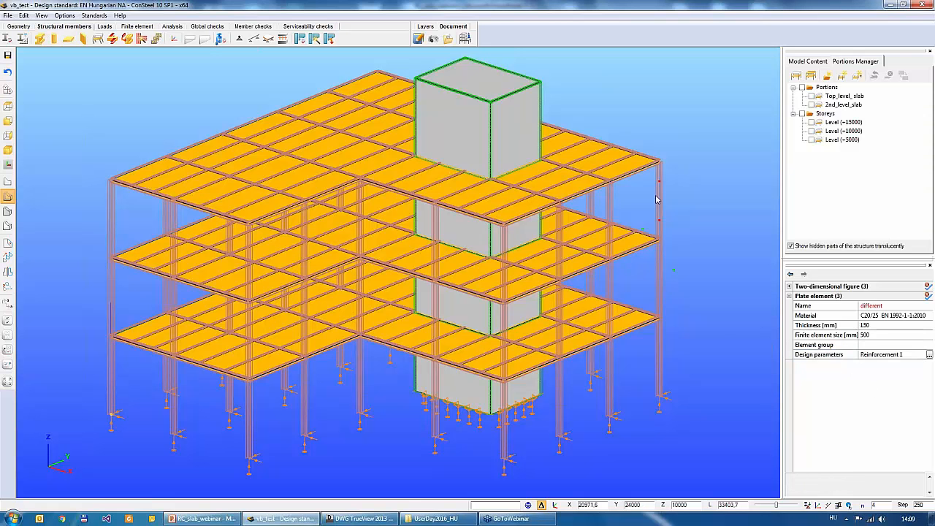
- Check the design parameters of the top, middle and lowest slabs one by one, and clear the selection
click(636, 179)
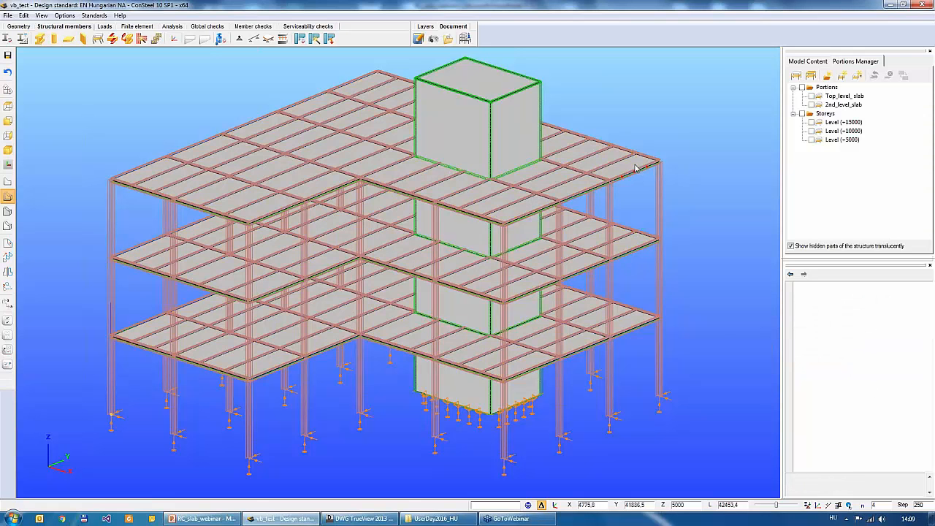
click(637, 242)
click(630, 318)
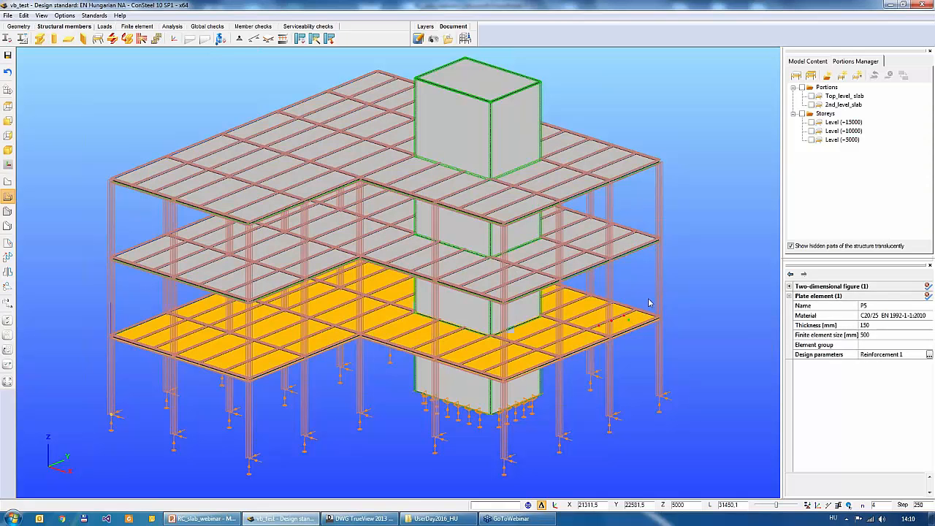
click(701, 294)
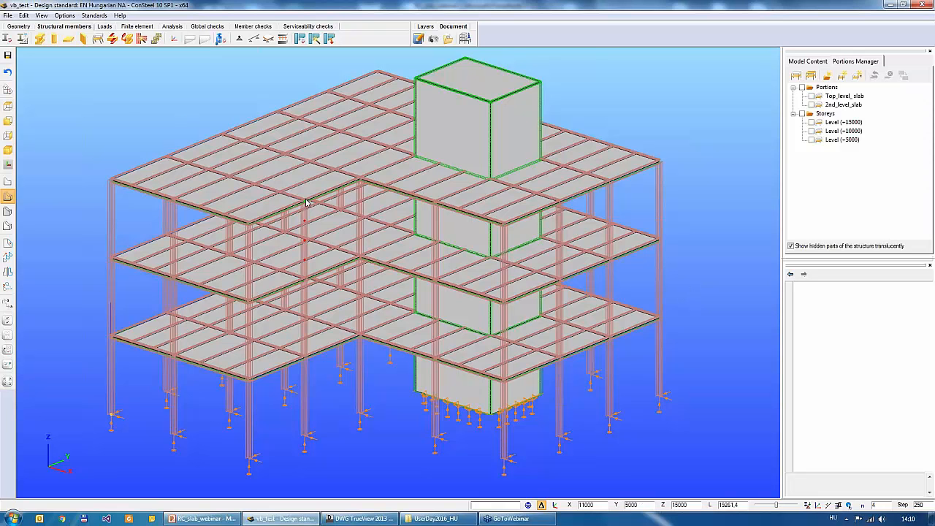
- Display the loads acting on the building's floor slabs
middle_drag(307, 198, 305, 206)
scroll(305, 207, up, 1)
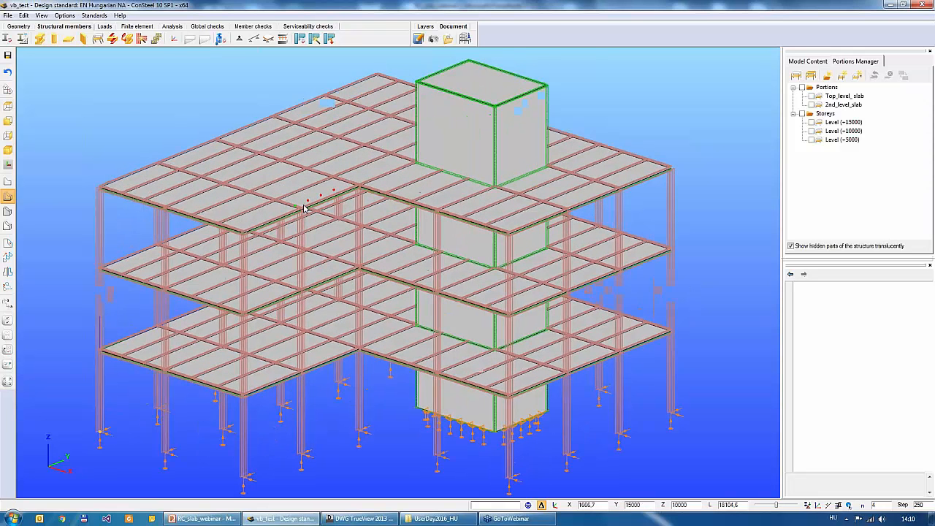
click(105, 26)
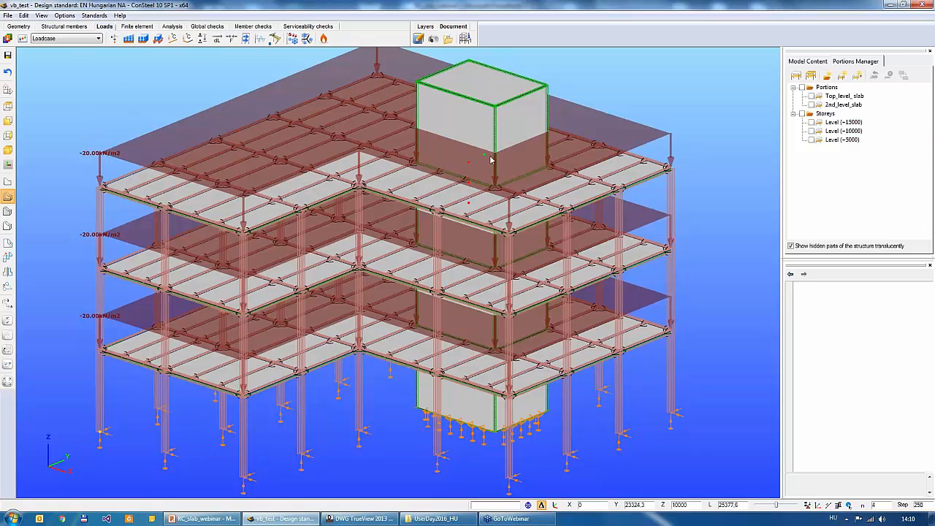
- Run the elastic first order statical analysis of the load combinations on the building model
scroll(585, 220, down, 2)
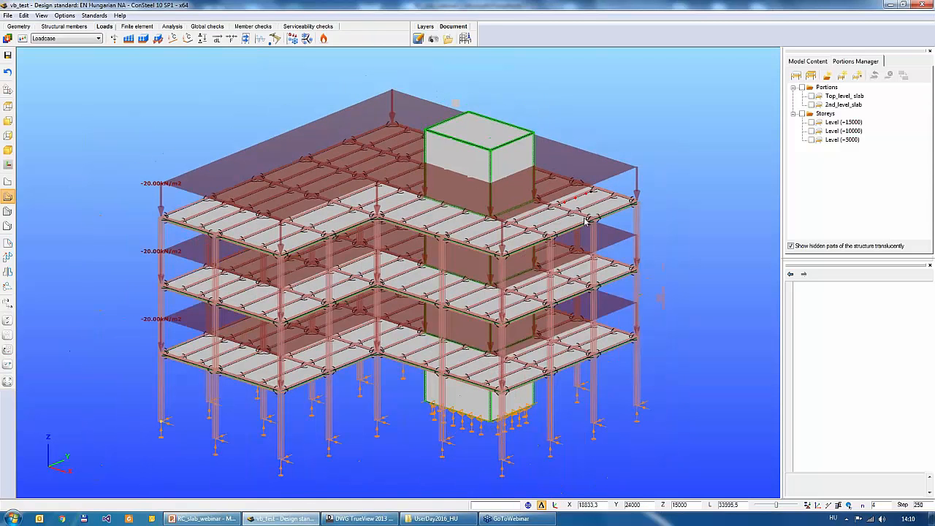
click(173, 27)
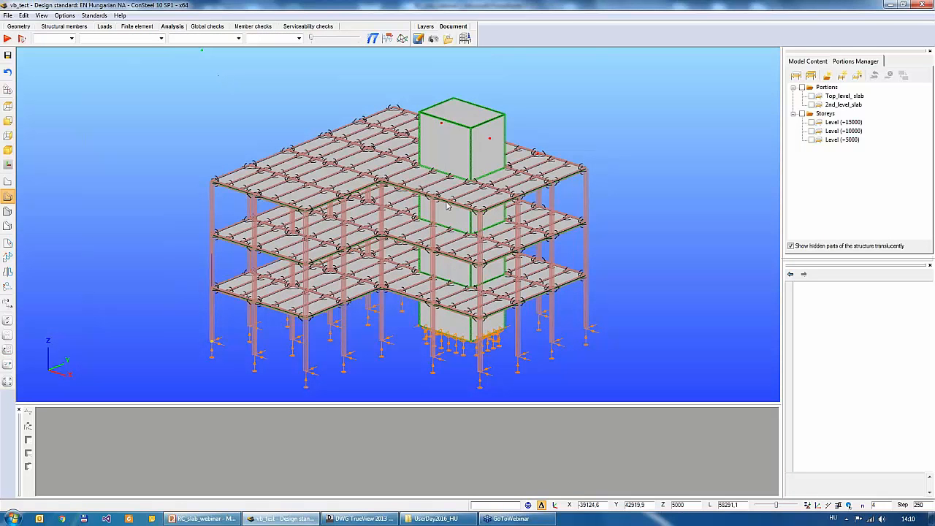
click(25, 40)
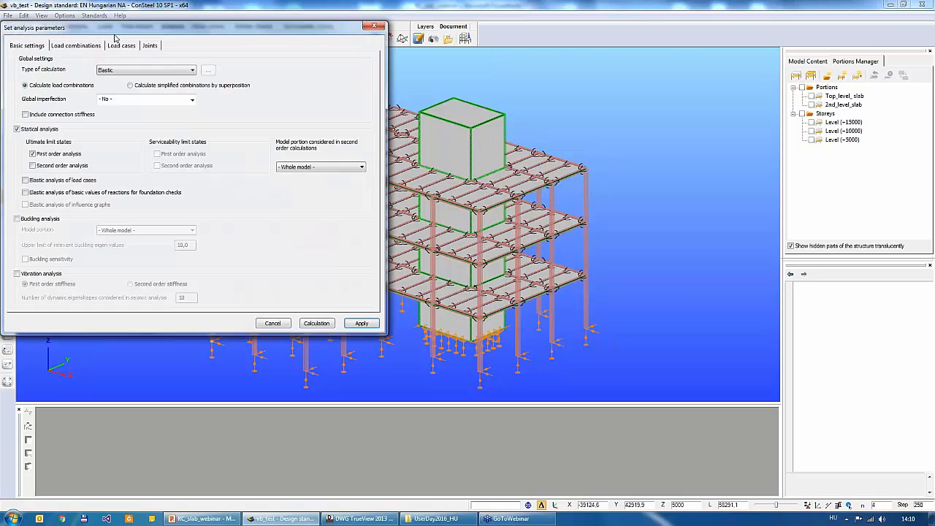
drag(117, 23, 294, 70)
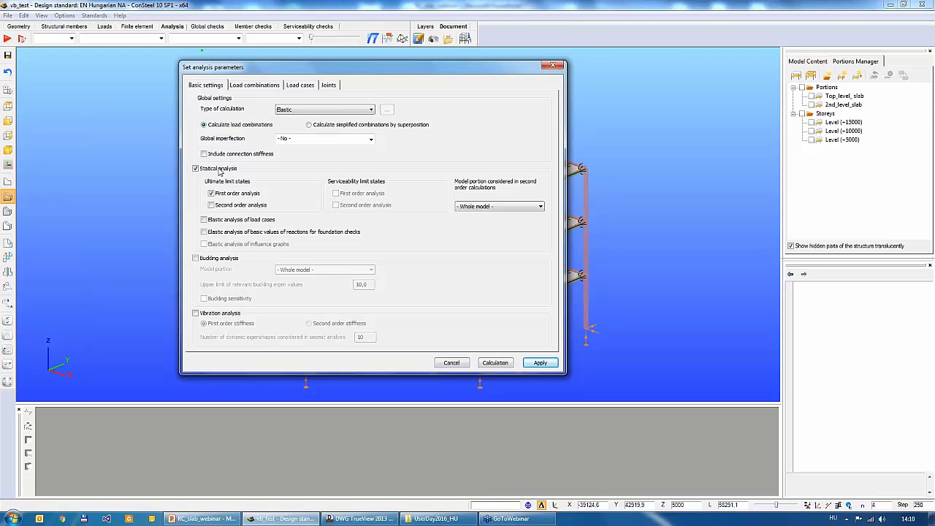
click(493, 363)
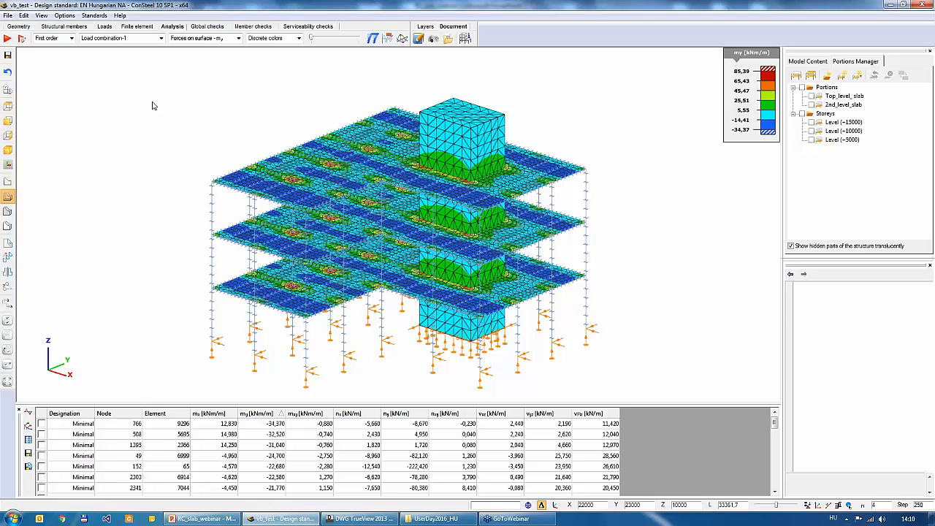
- Display the mx surface forces of Load combination-1 and enlarge the diagram scale to show peaks on the slabs
click(219, 40)
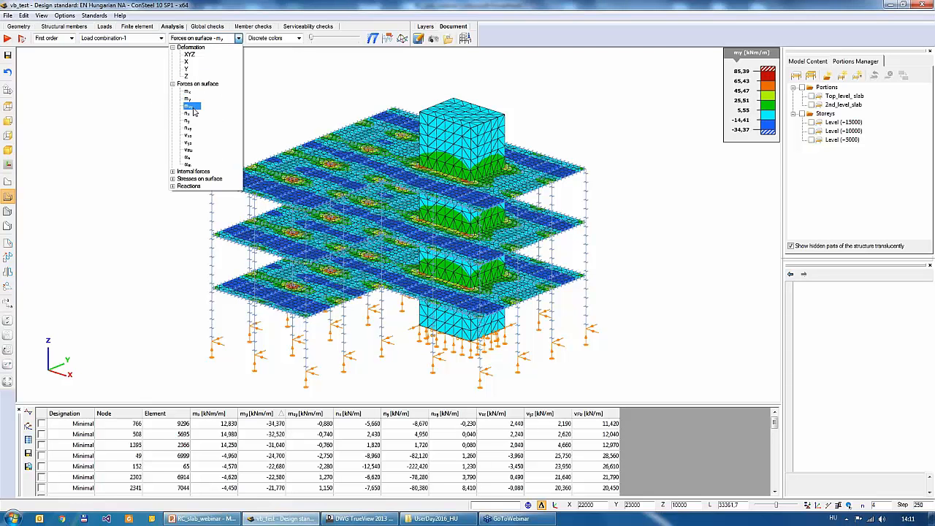
click(172, 178)
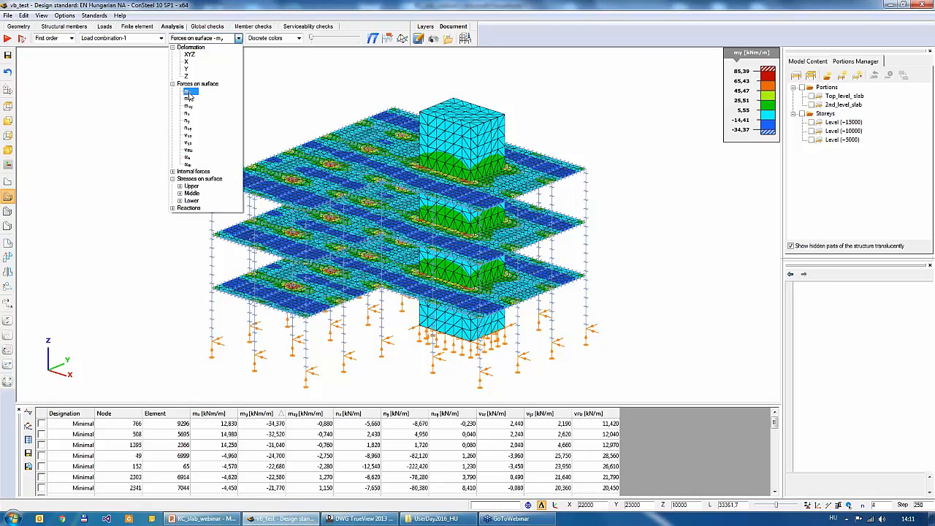
click(188, 92)
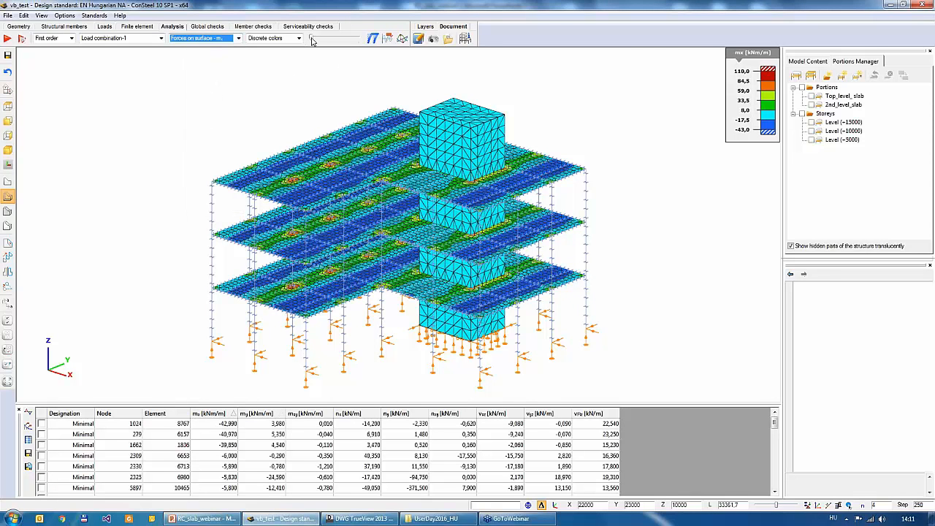
drag(311, 40, 339, 40)
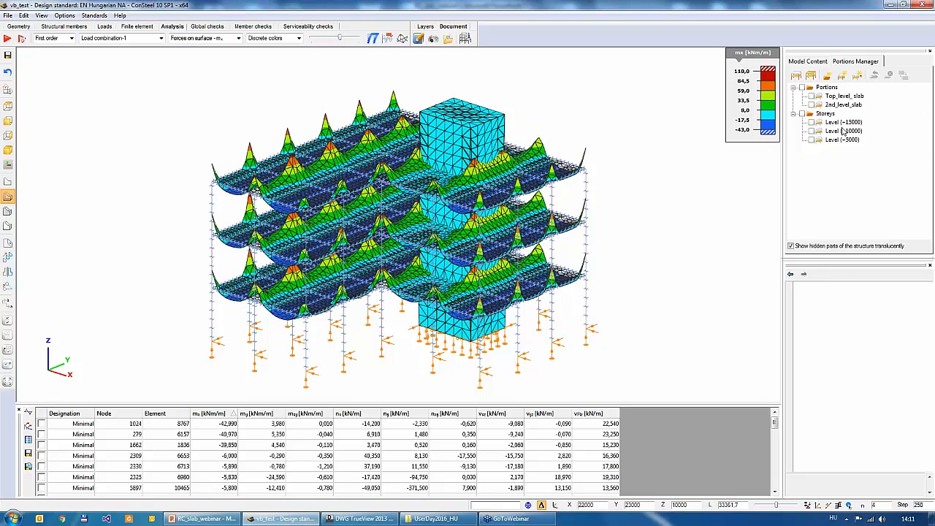
- Limit the mx results to storeys Level (+10000) and Level (+15000), adjusting the diagram scale
click(812, 131)
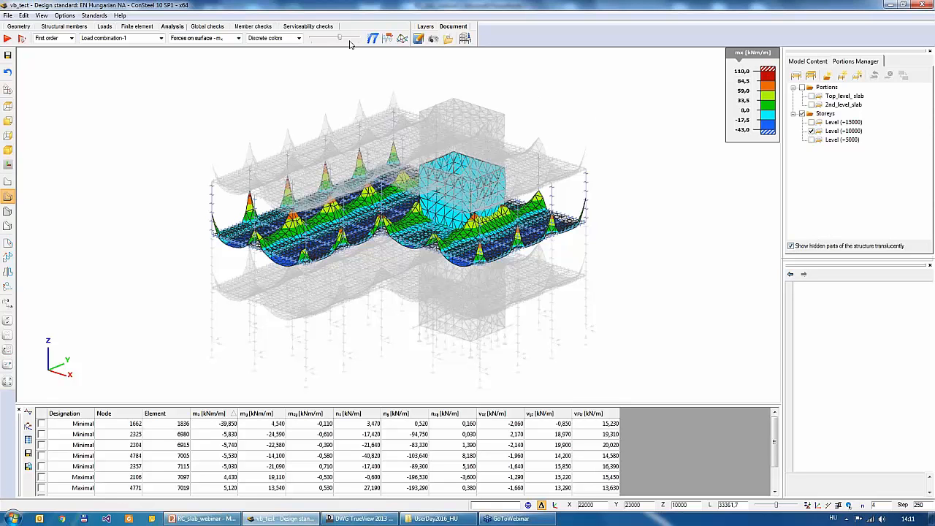
drag(341, 40, 336, 40)
click(811, 122)
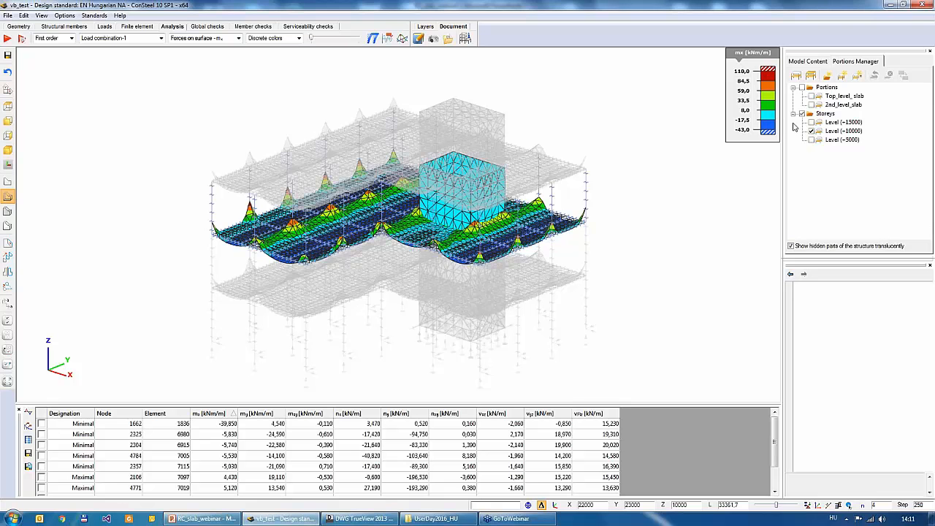
drag(316, 39, 337, 40)
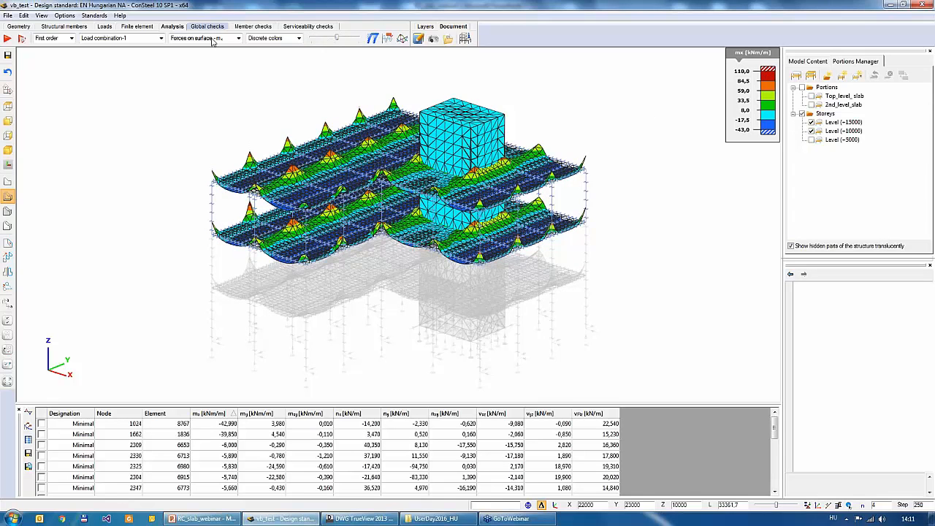
- Display the my surface forces on storey Level (+10000) only, with an enlarged diagram scale
click(238, 38)
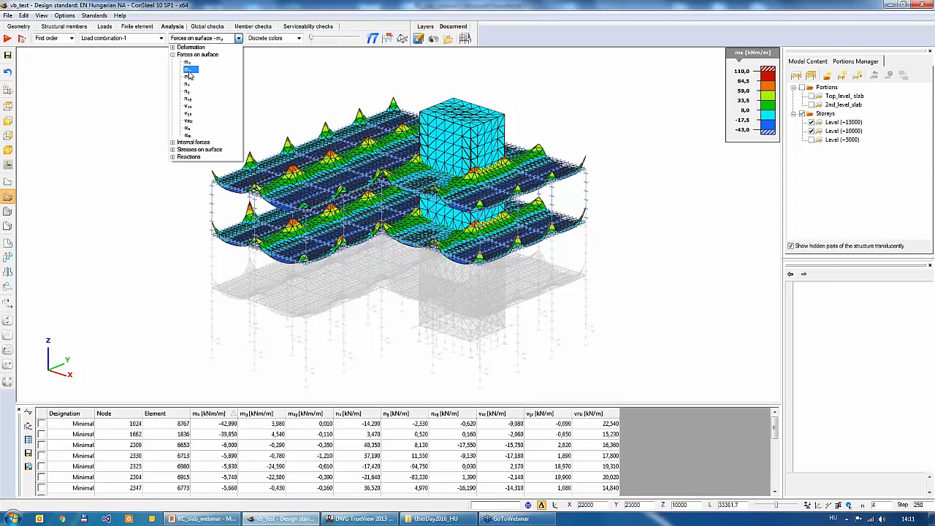
click(189, 70)
drag(315, 39, 337, 42)
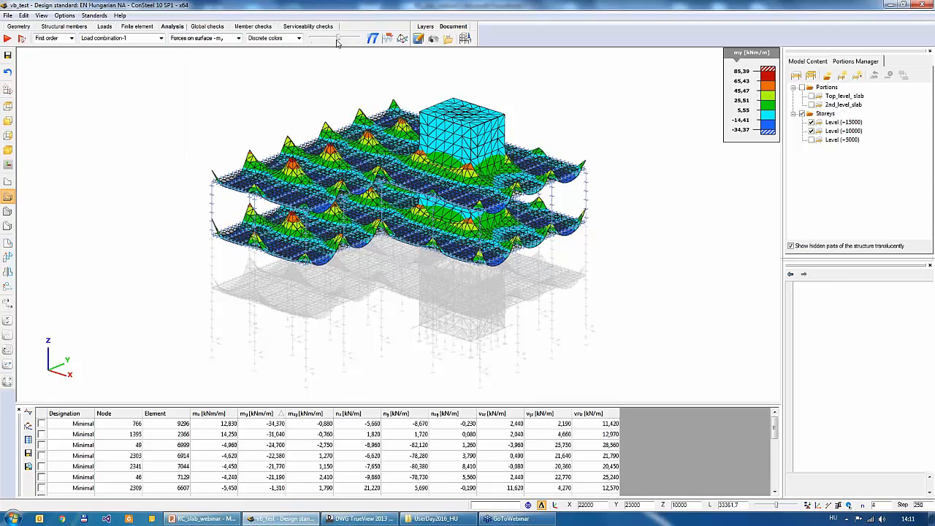
click(811, 122)
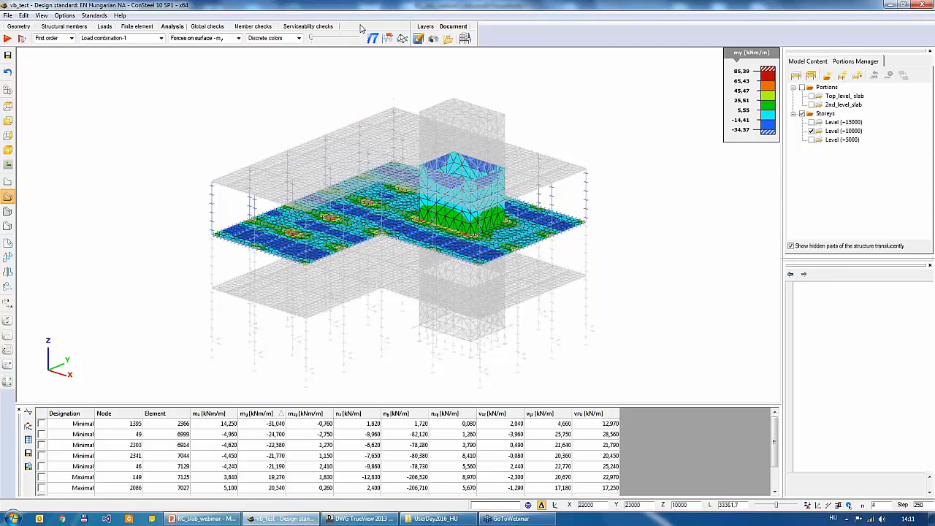
drag(325, 41, 333, 42)
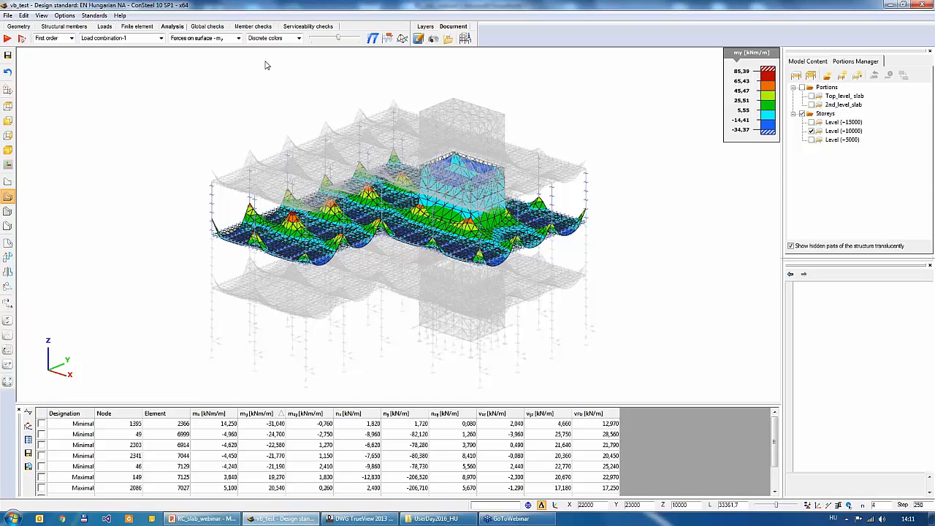
- Show the my results as a contour surface and override its palette extremes with maximum 50 and minimum -20
click(272, 39)
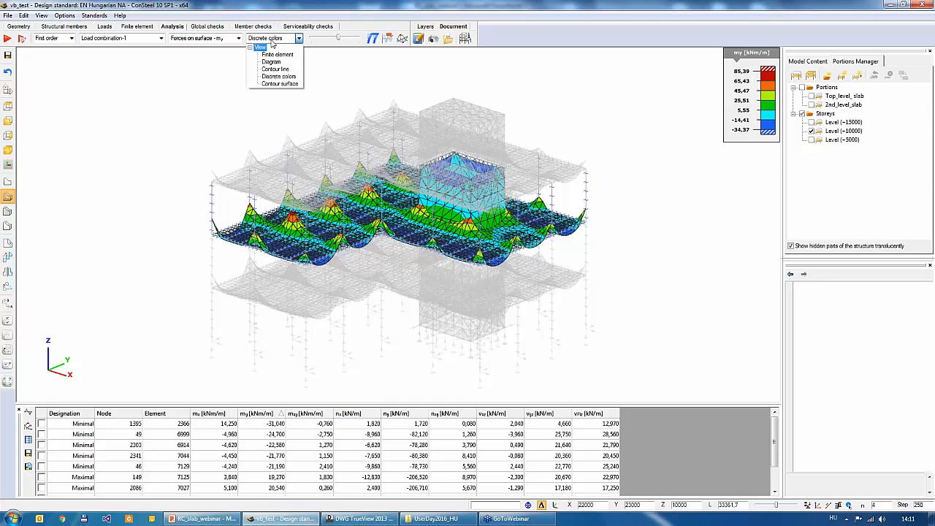
click(282, 84)
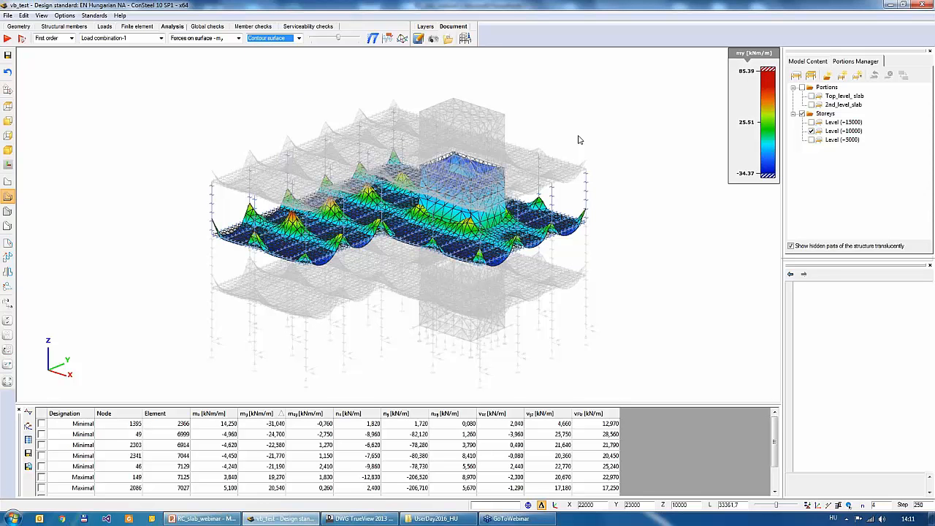
double_click(763, 113)
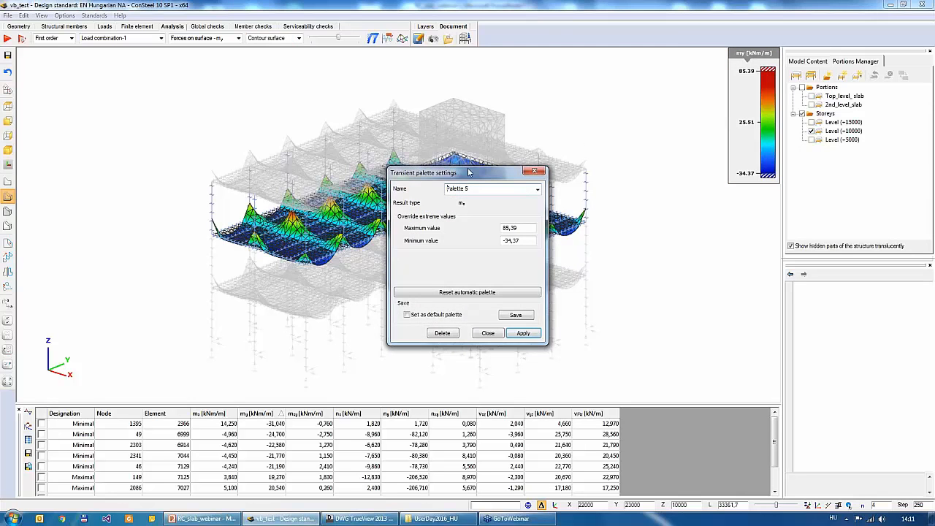
drag(470, 173, 588, 82)
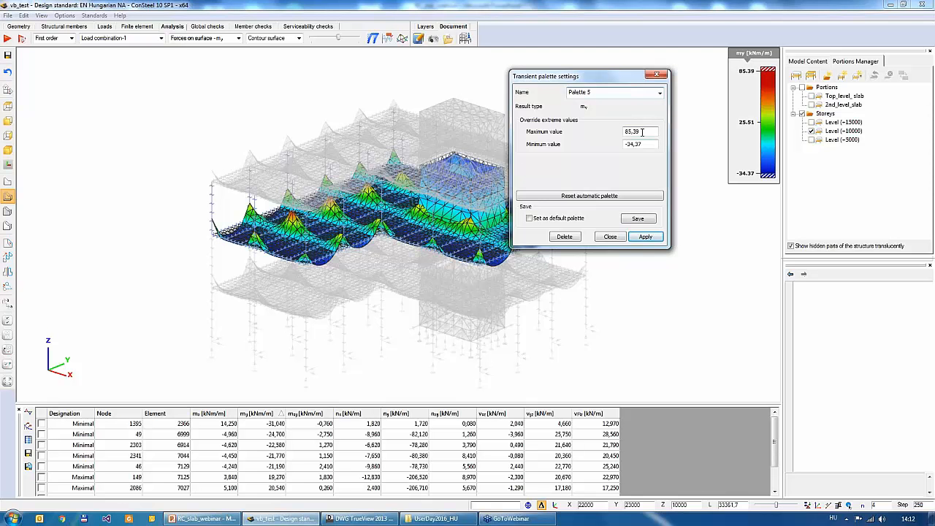
key(Tab)
text(50)
key(Tab)
text(-20)
click(649, 238)
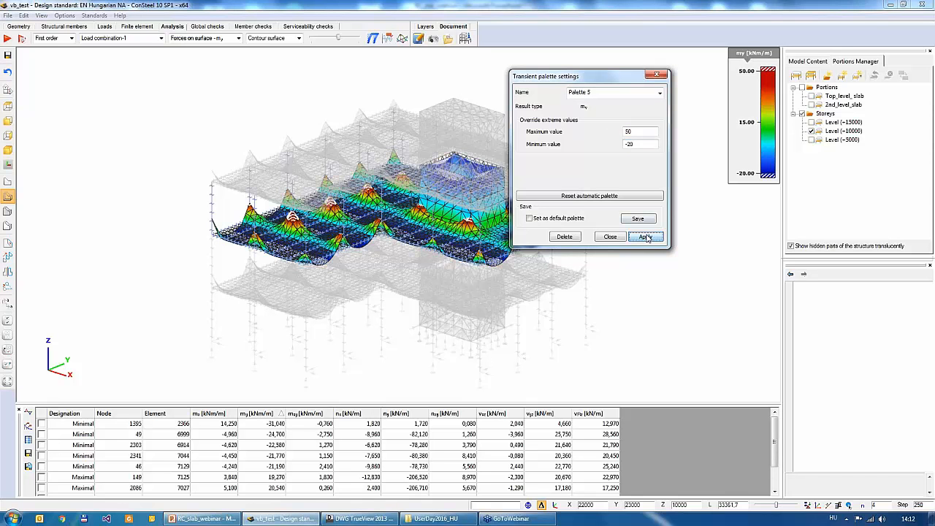
drag(608, 80, 665, 182)
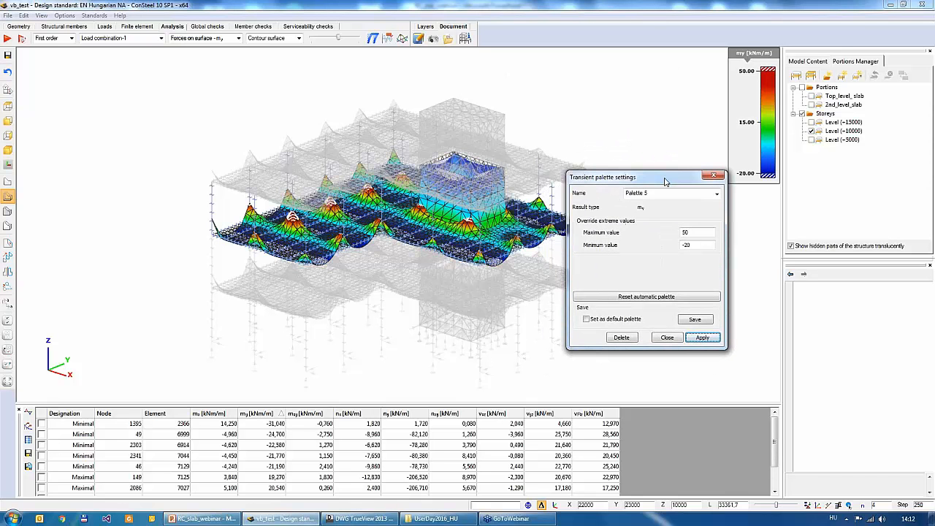
click(667, 337)
- Try to reset the my contour surface palette to automatic values and close its settings
double_click(747, 119)
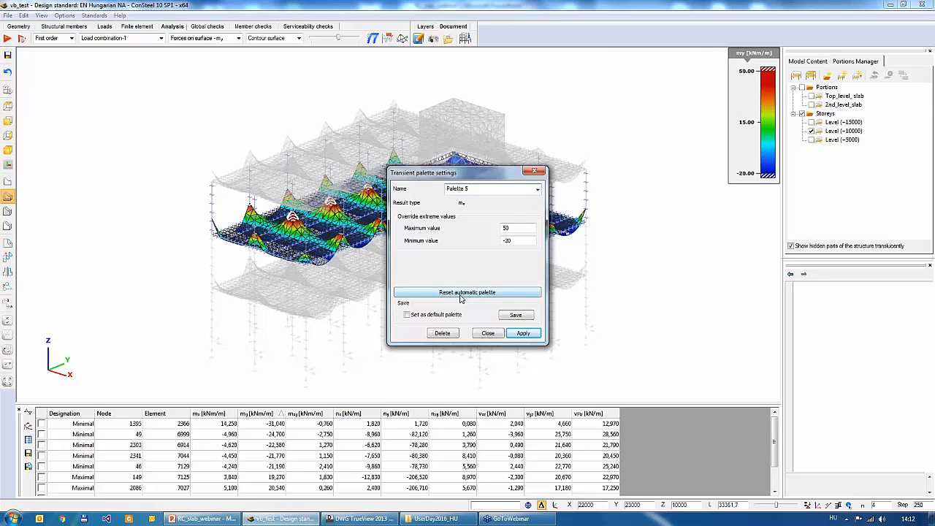
click(466, 294)
click(488, 334)
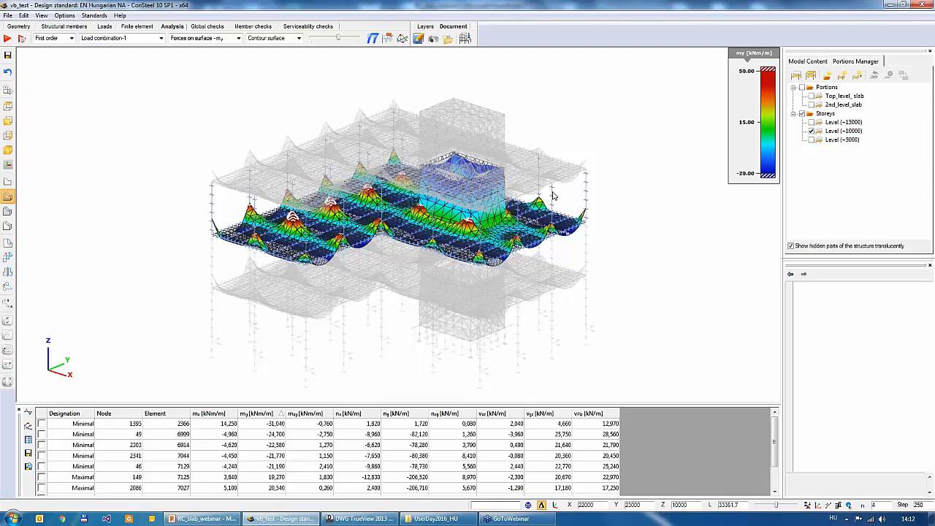
- Show the my results in discrete colors and set the palette's scale division to 9
click(299, 38)
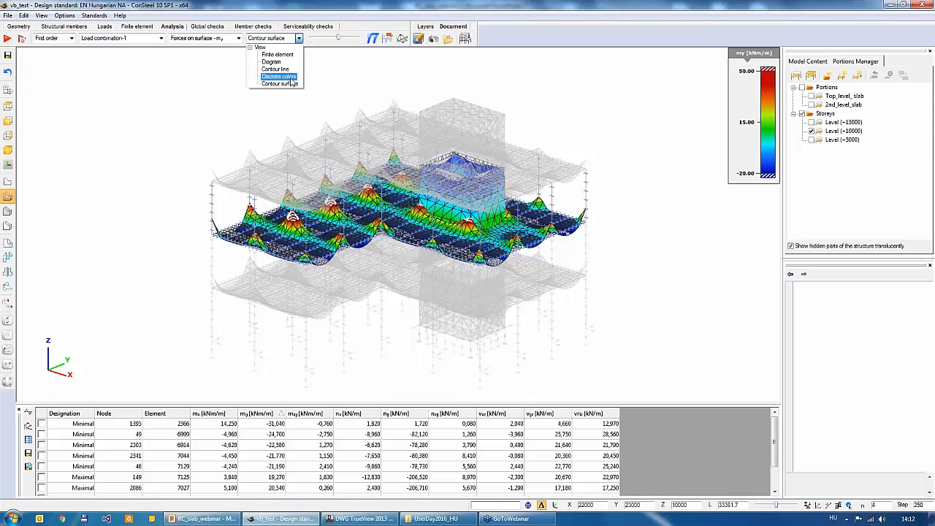
click(285, 77)
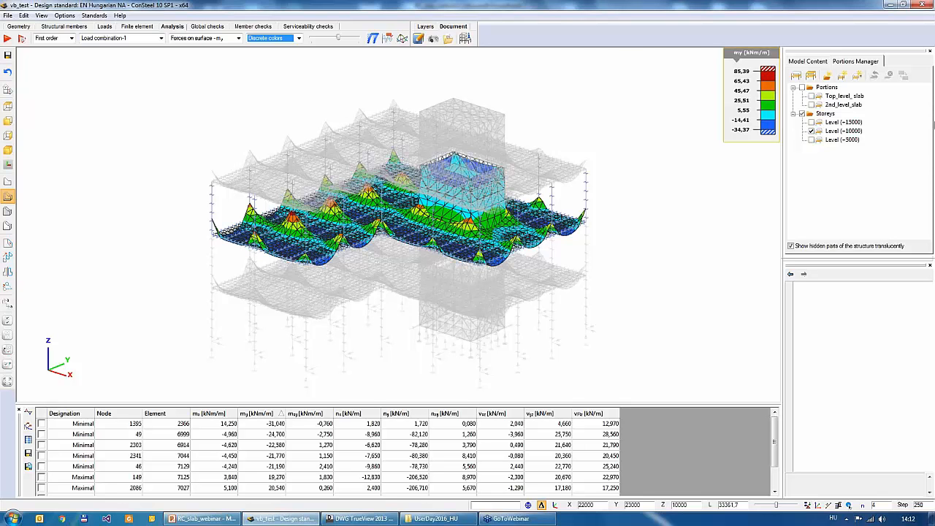
double_click(748, 101)
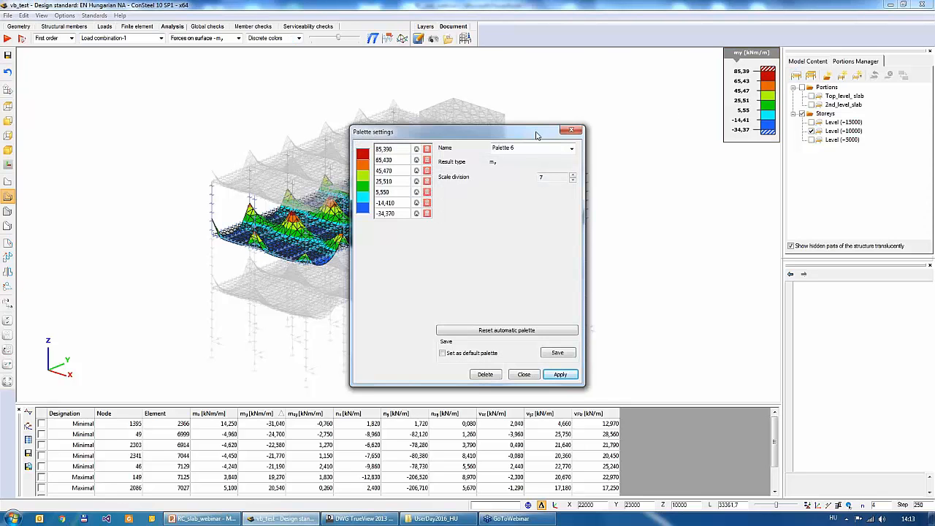
drag(527, 134, 596, 95)
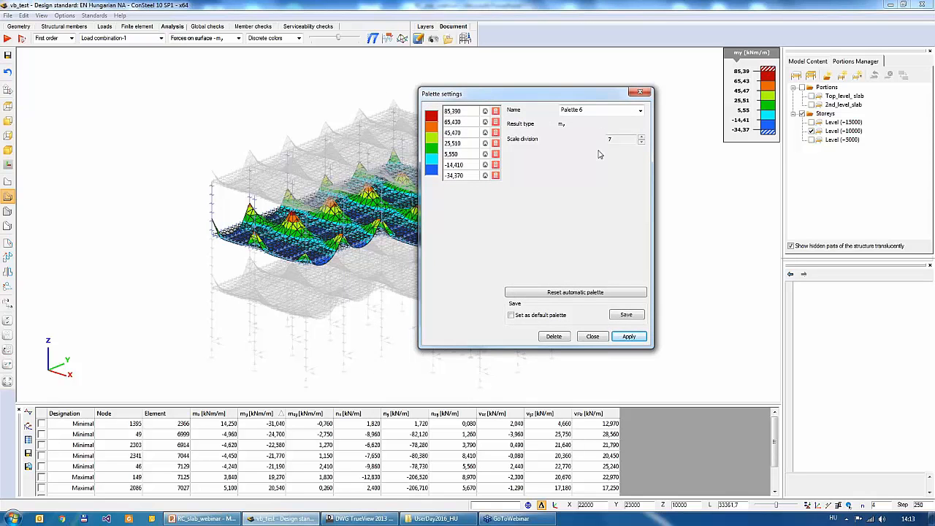
click(642, 144)
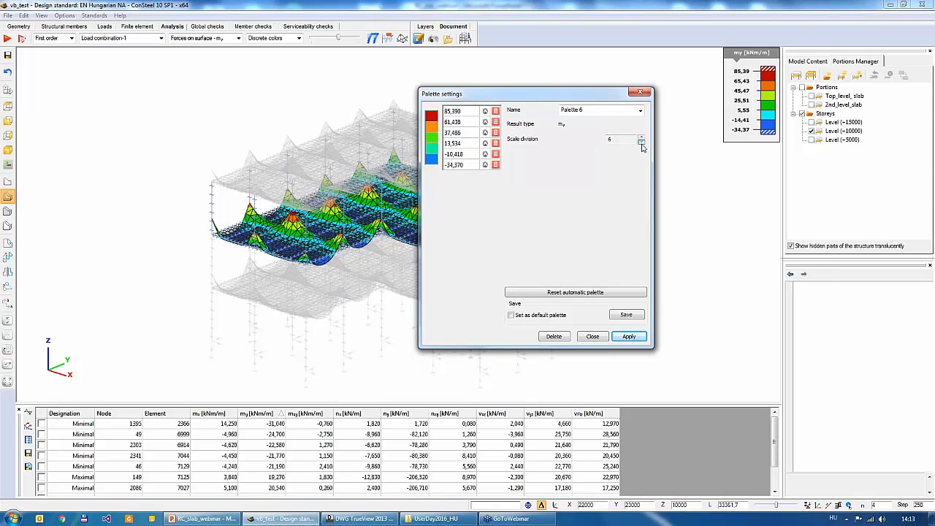
click(642, 143)
click(641, 137)
click(641, 137)
click(641, 138)
click(642, 137)
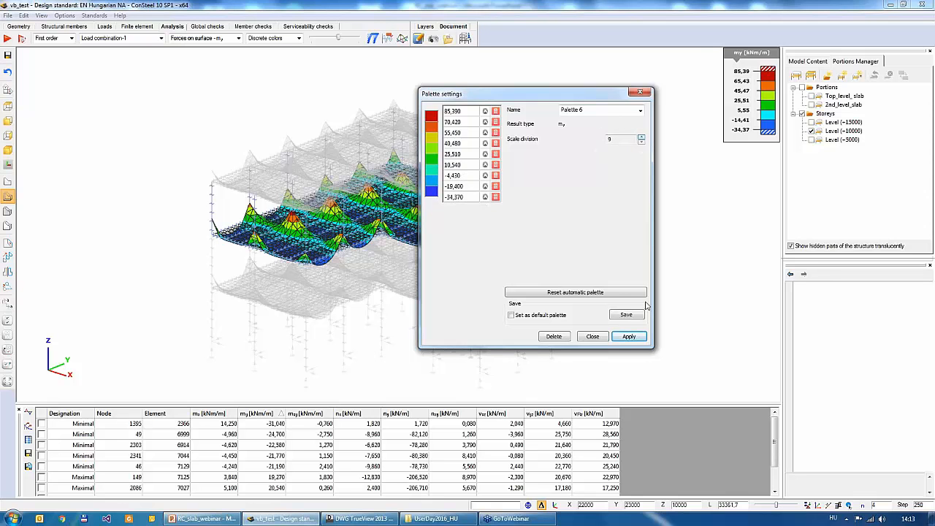
click(629, 336)
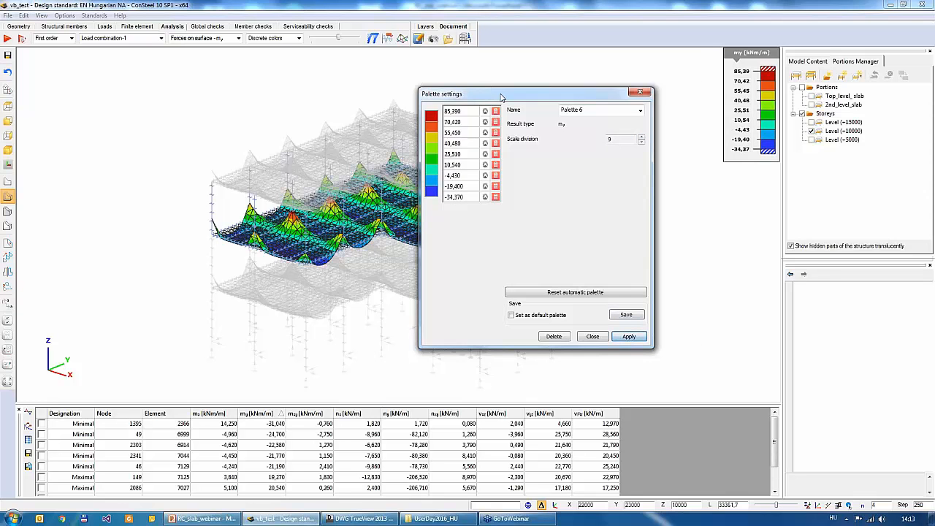
- Reset the my palette to automatic values, fix its third limit at 50, and apply it to the diagram
drag(500, 96, 559, 76)
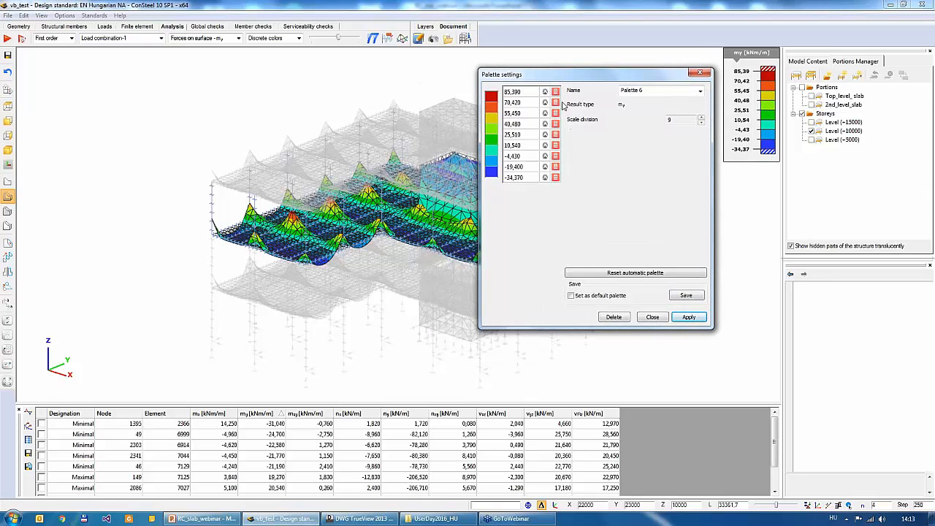
click(635, 273)
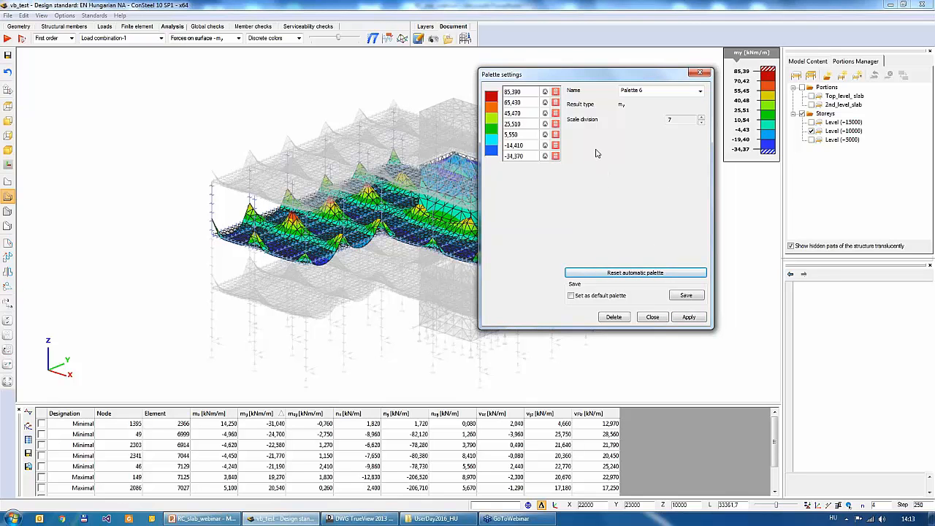
click(523, 113)
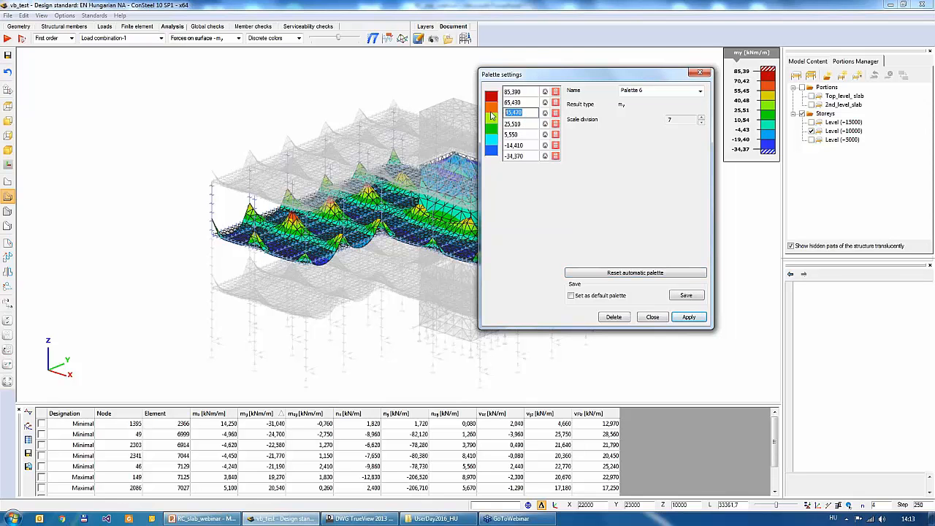
text(50)
key(Return)
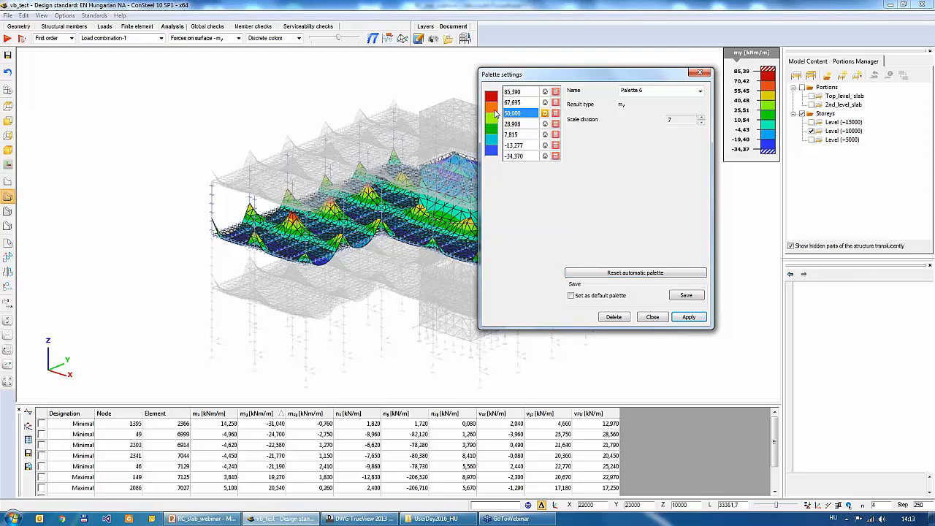
click(689, 319)
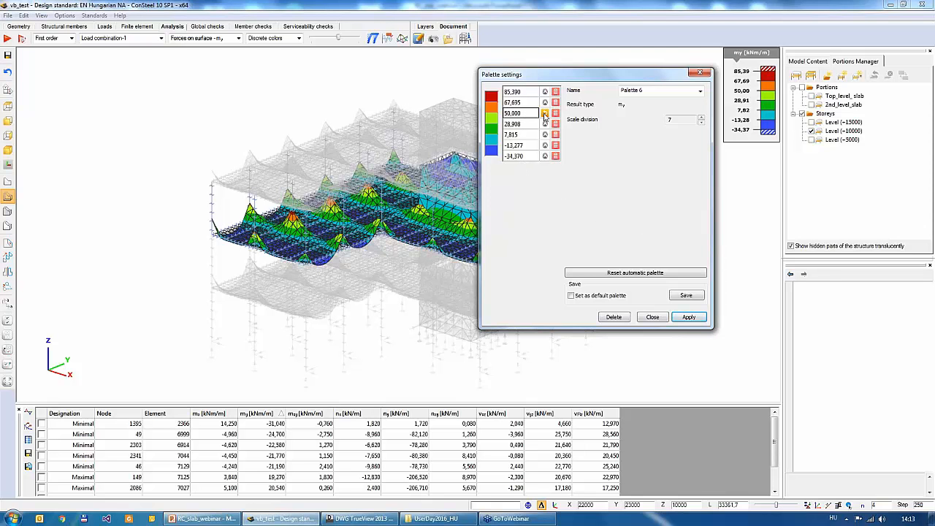
- Fix the fifth limit of the my palette at 10 and apply it to the diagram
click(525, 136)
drag(524, 135, 503, 134)
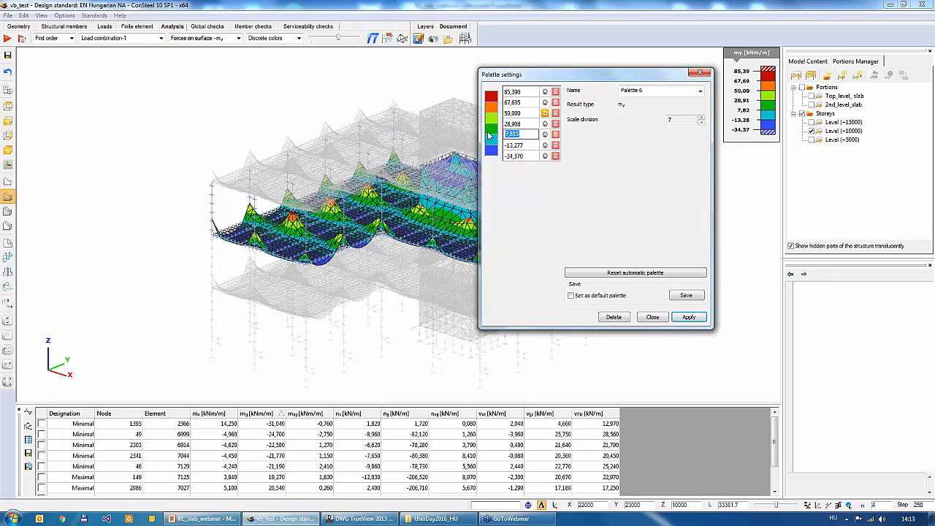
text(10)
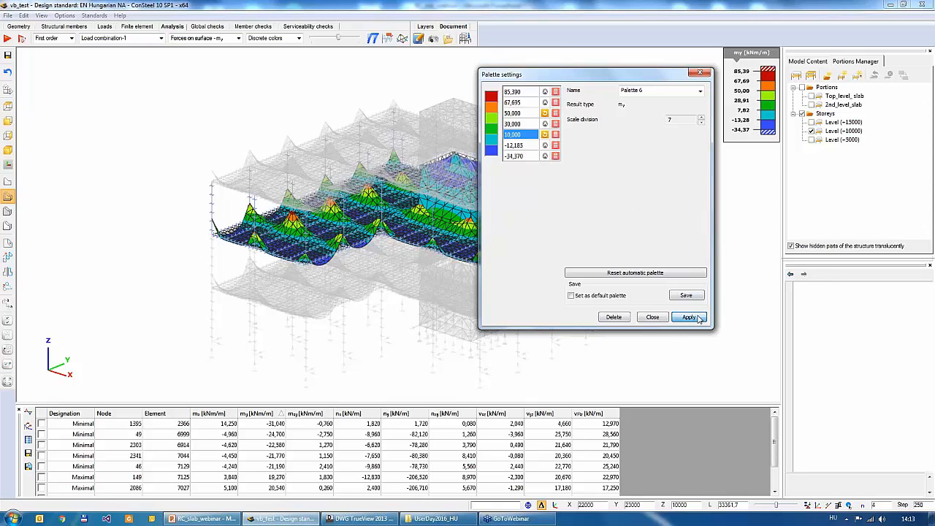
key(Return)
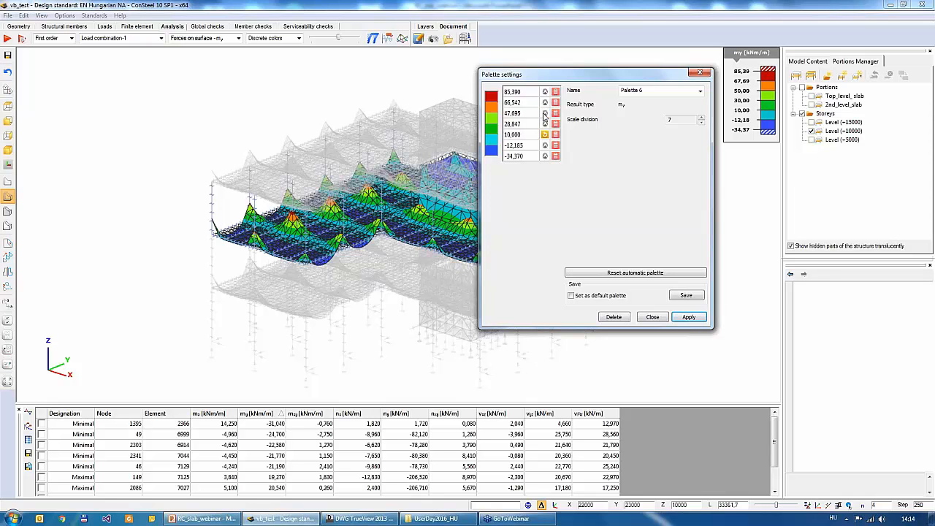
- Release the fixed limits and delete intermediate palette values until the scale has 4 divisions, applying the result to the diagram
click(545, 134)
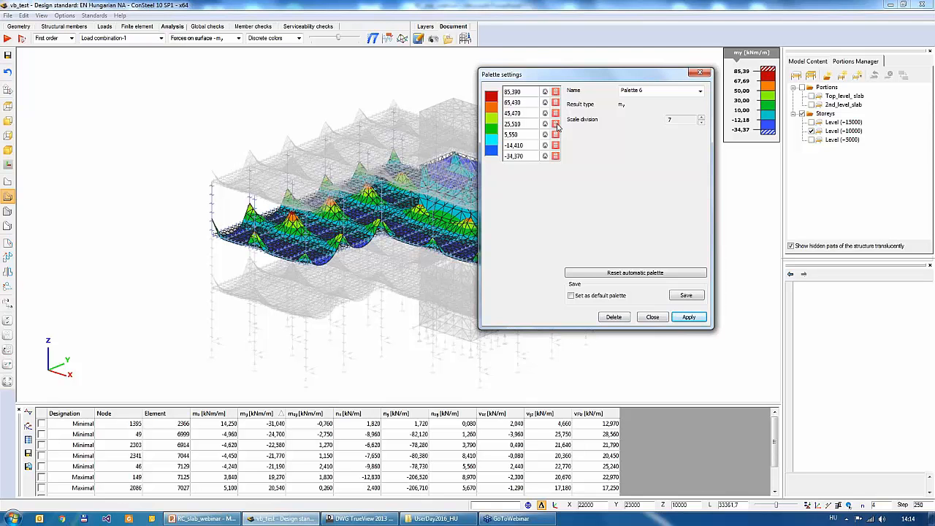
click(555, 124)
click(555, 103)
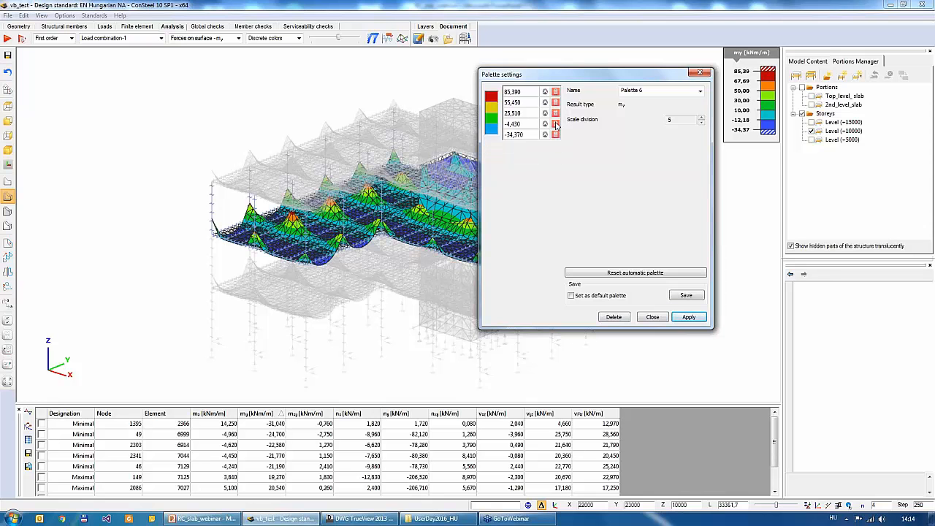
click(555, 124)
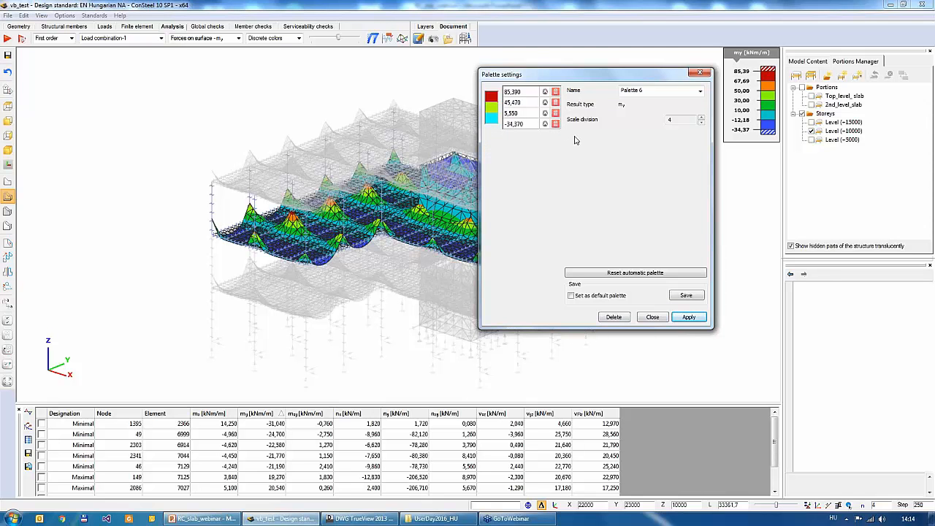
click(688, 318)
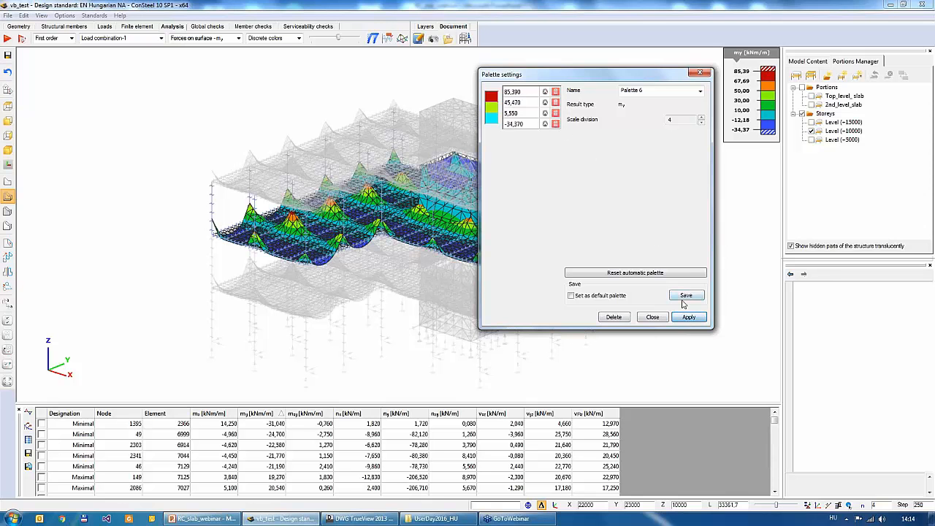
- Restore the automatic my palette, apply it to the diagram, and close the palette settings
click(650, 272)
click(686, 317)
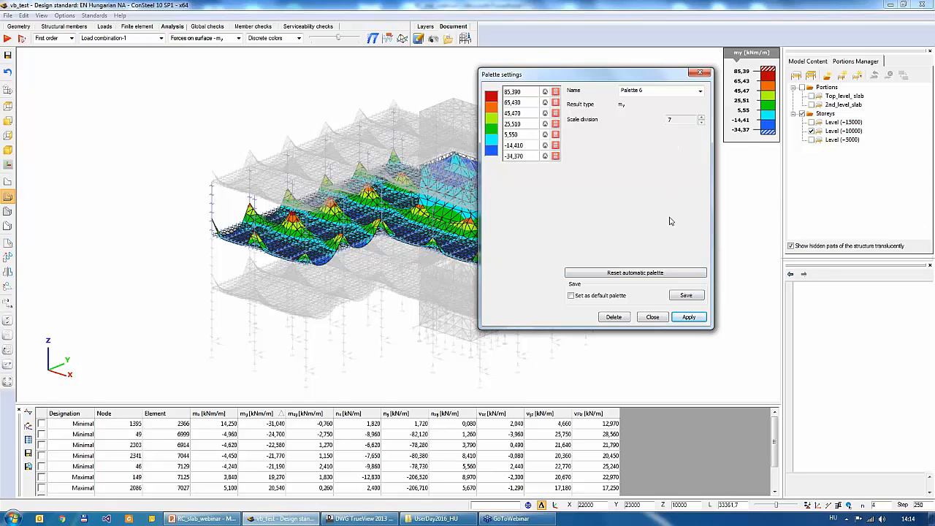
click(657, 318)
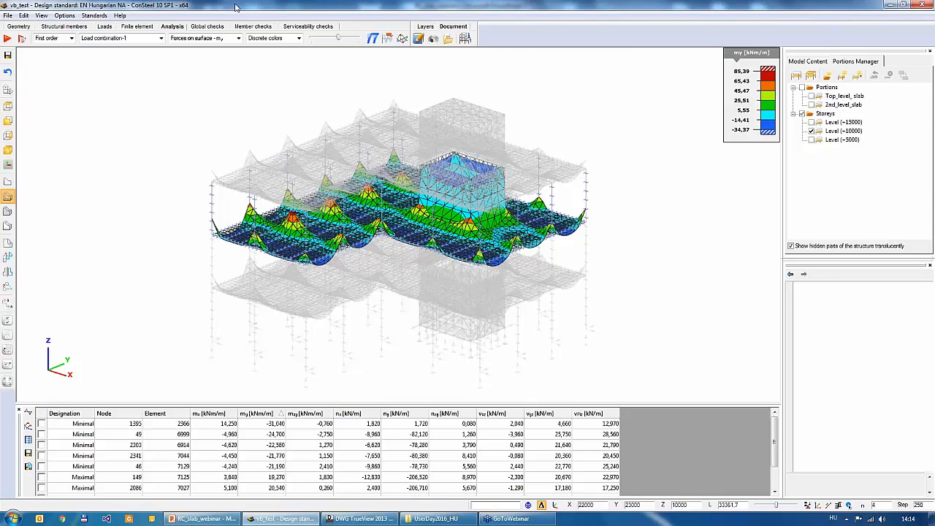
- Show all storeys and run the global checks for Load combination-1 with steel design and slab reinforcement on the whole model
click(203, 29)
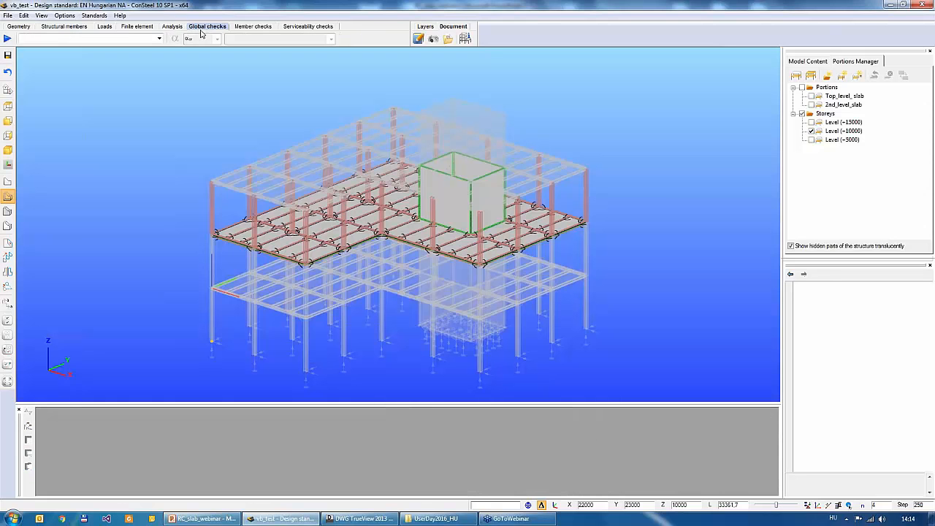
click(811, 131)
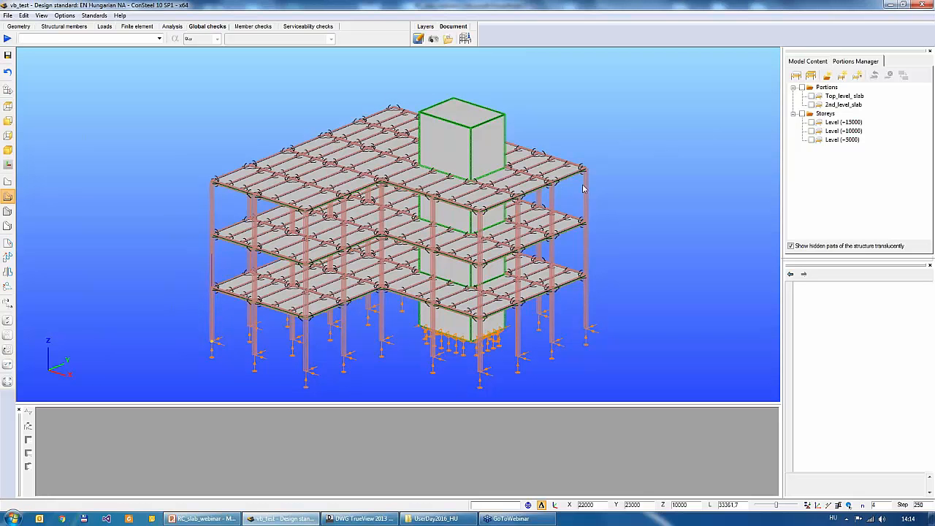
click(7, 38)
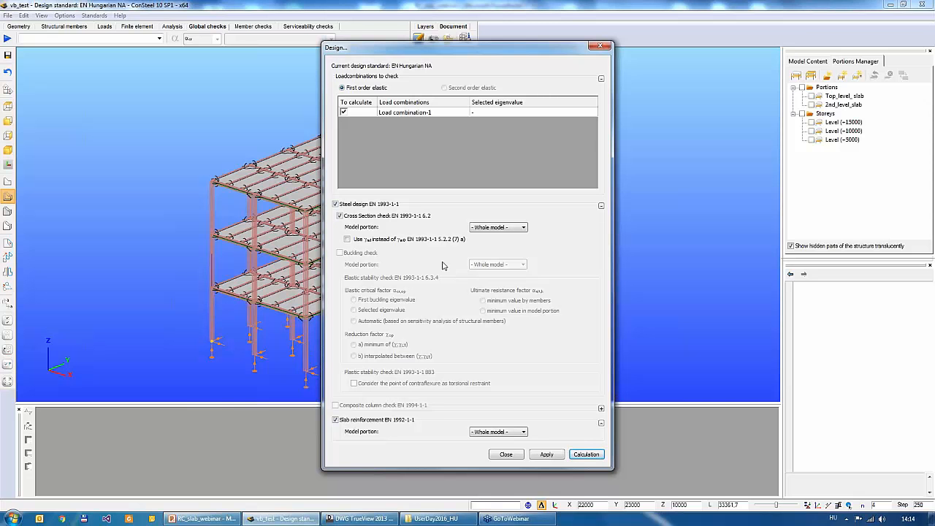
click(600, 206)
click(600, 205)
click(590, 455)
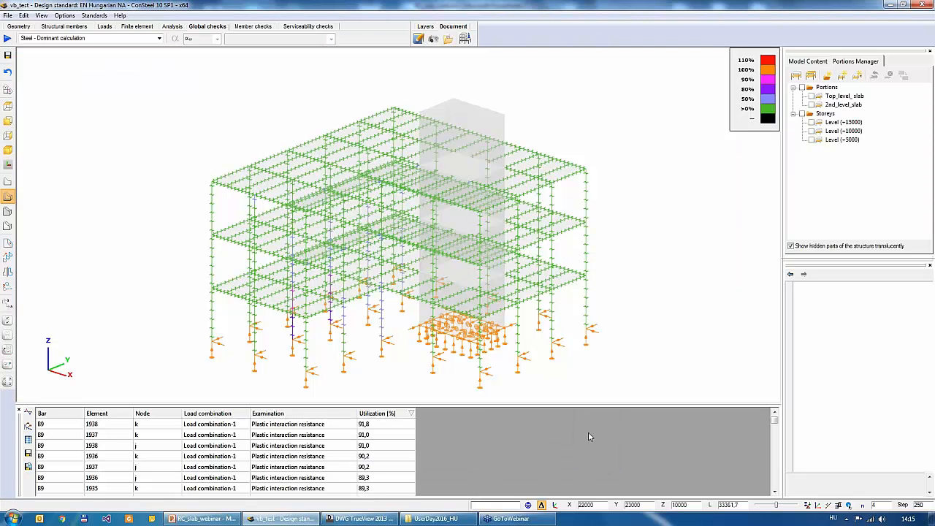
- Display the slab reinforcement area at the top in the x direction for diameter 8.0
mouse_move(431, 264)
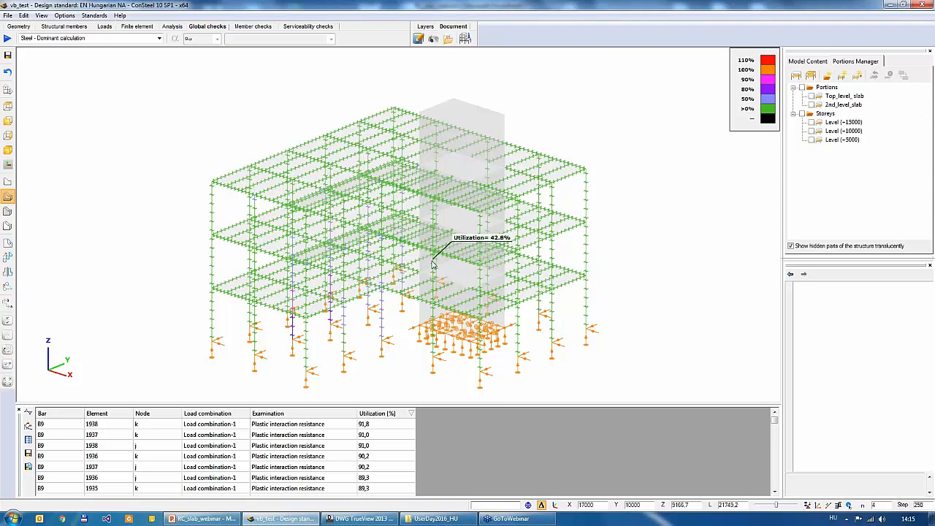
middle_drag(432, 263, 433, 245)
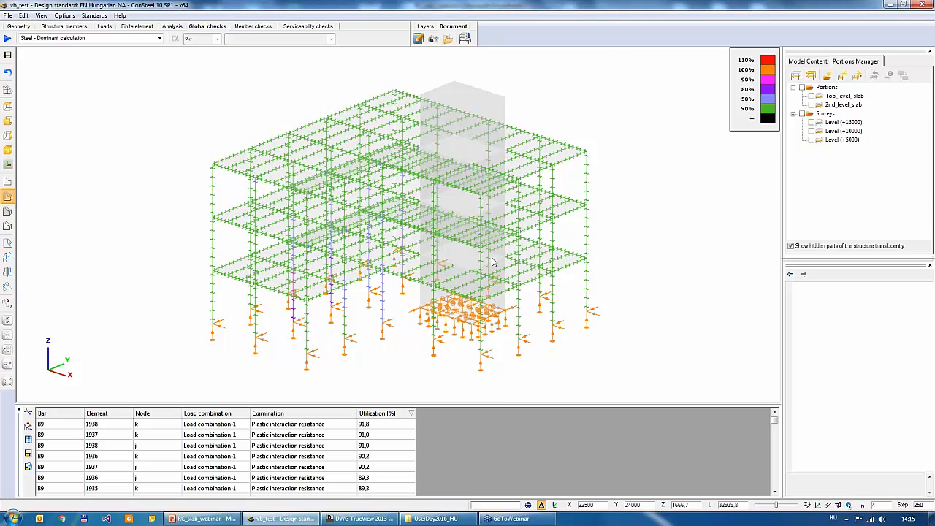
click(63, 41)
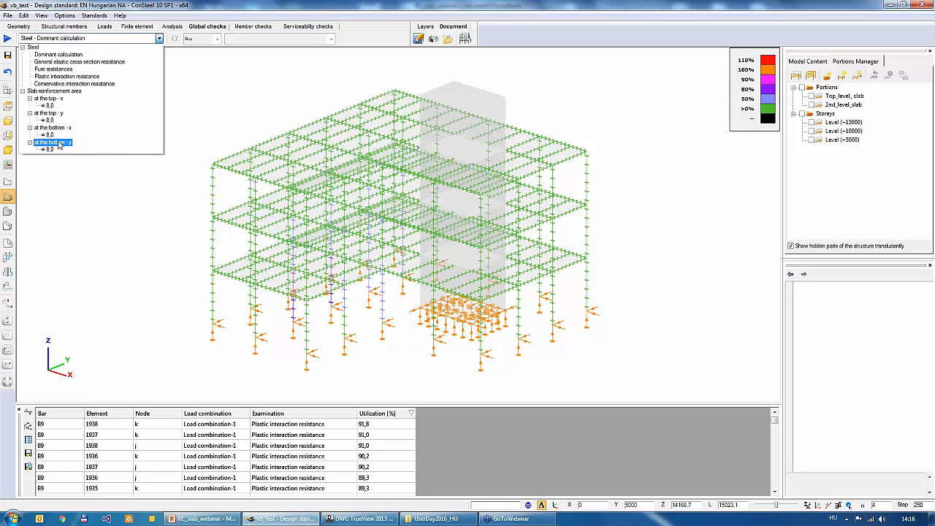
click(48, 106)
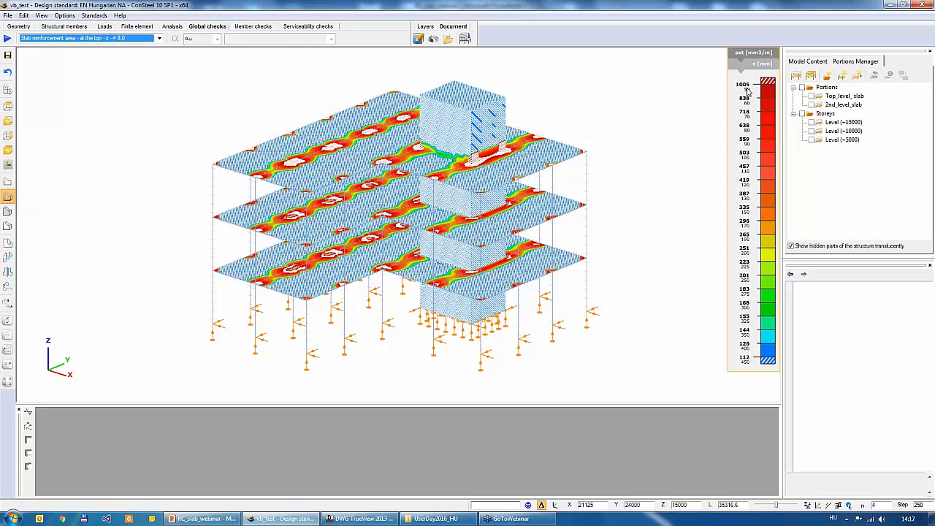
- Switch the reinforcement palette to reinforcement distance in mm and reduce its scale division to 4
double_click(751, 144)
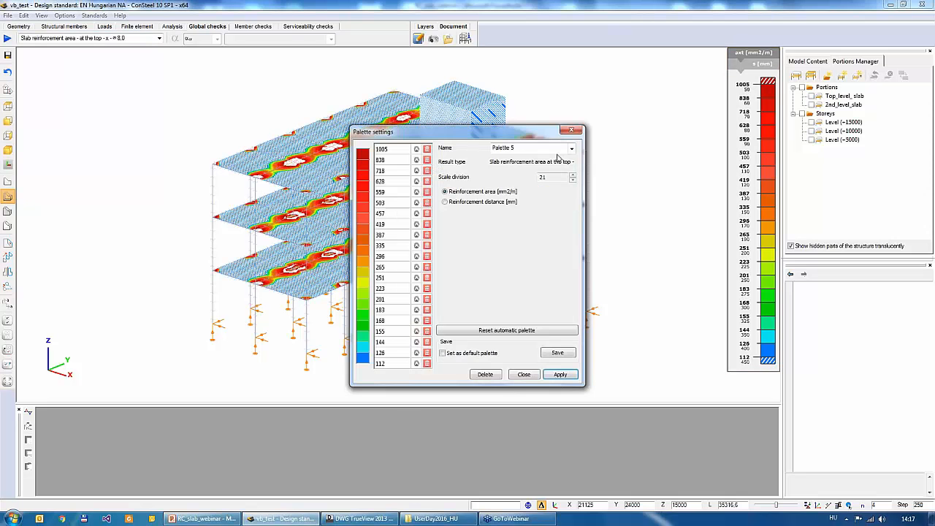
drag(511, 138, 624, 86)
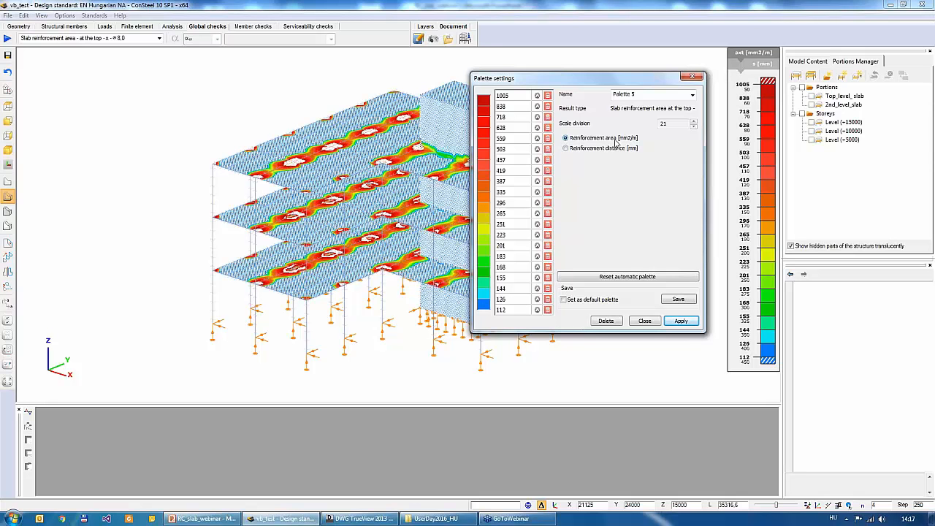
click(570, 150)
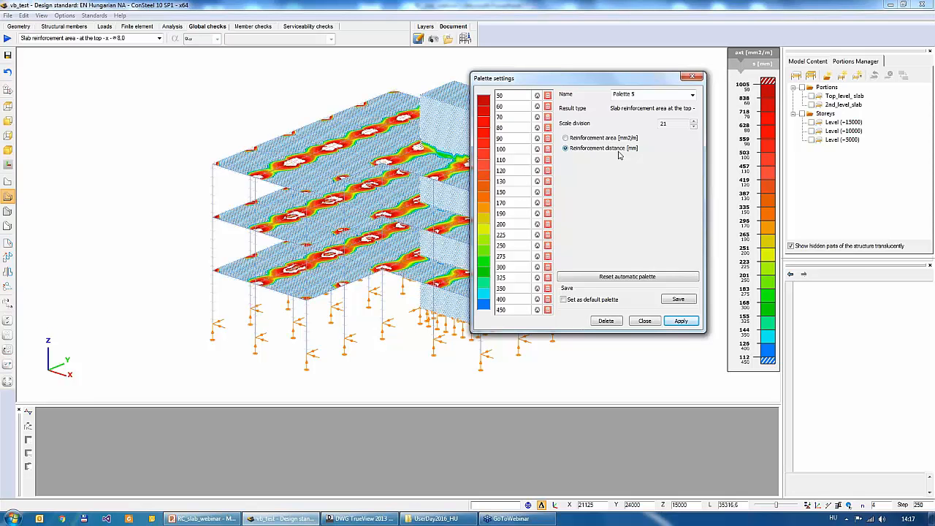
click(693, 127)
click(693, 127)
click(694, 127)
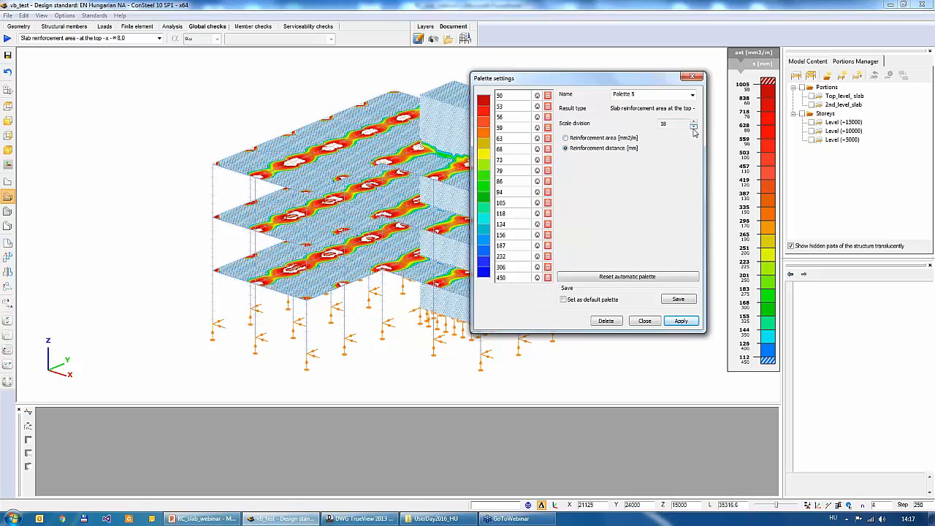
click(693, 127)
click(693, 127)
click(693, 127)
click(693, 127)
click(694, 127)
click(693, 127)
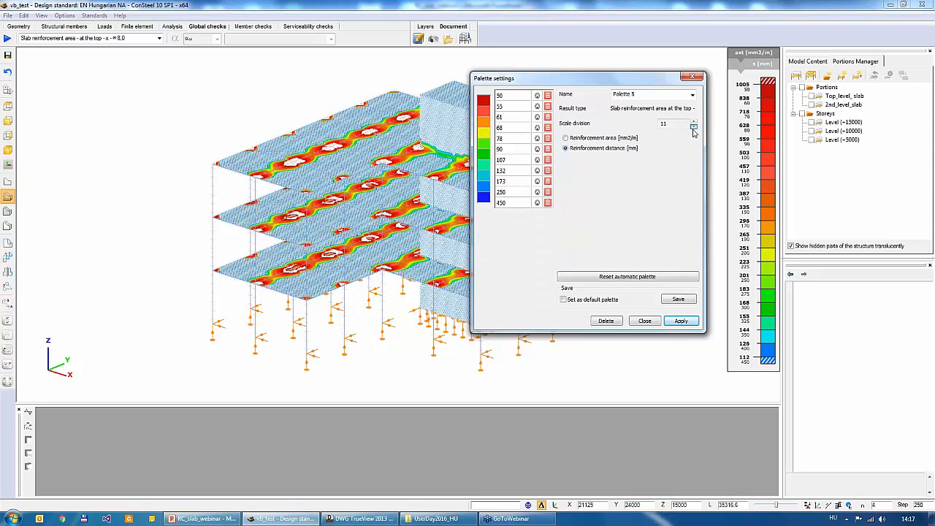
click(693, 127)
click(693, 127)
click(693, 127)
click(693, 127)
click(694, 127)
click(694, 127)
click(694, 127)
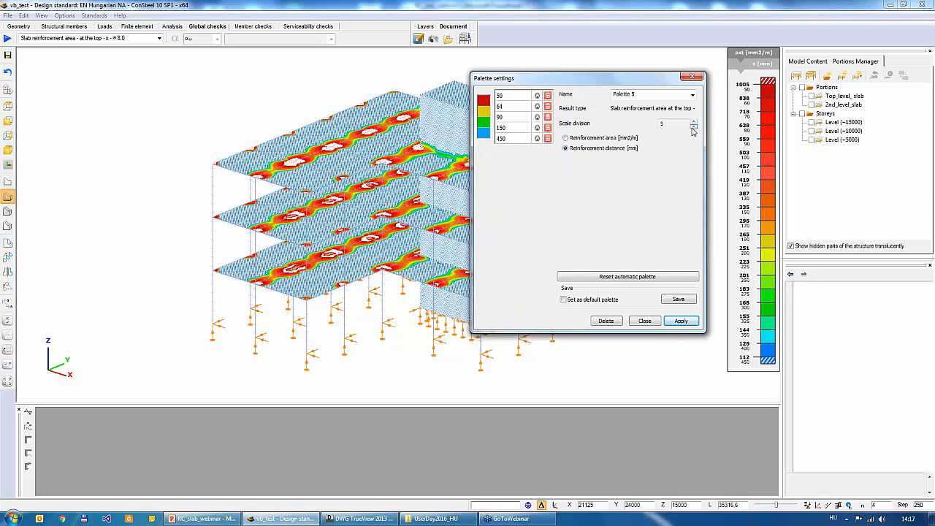
click(693, 127)
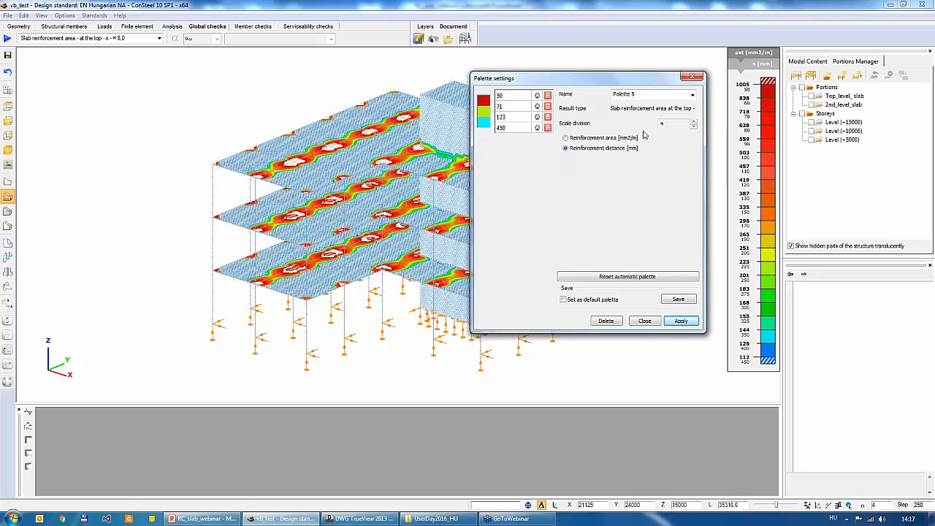
- Set the second and third reinforcement distance limits of the palette to 100 and 150 mm
click(517, 107)
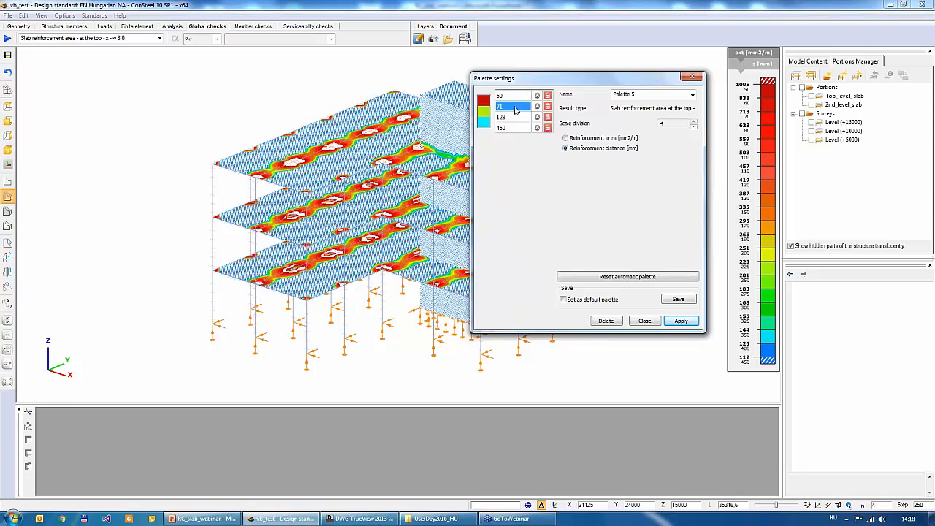
click(510, 107)
drag(509, 107, 497, 107)
text(100)
click(516, 119)
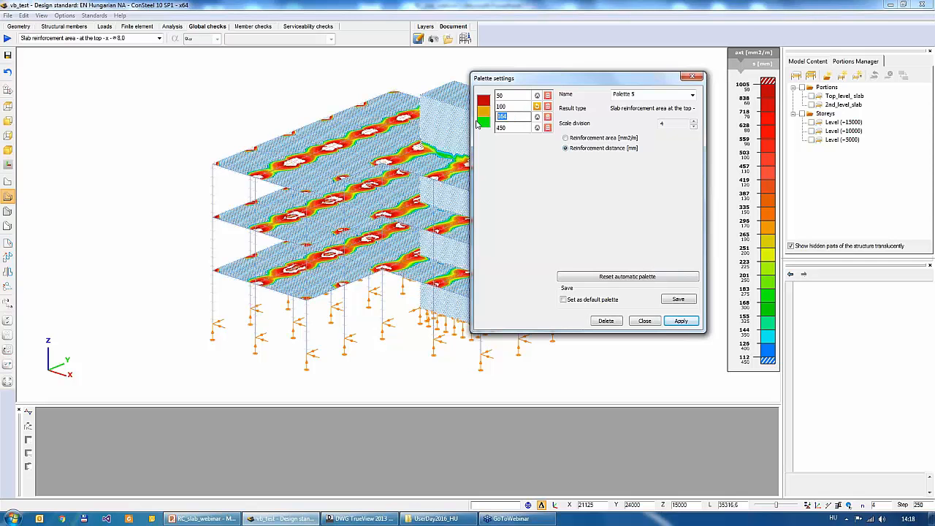
text(150)
key(Return)
- Set the last reinforcement distance limit to 250 mm, apply the palette, and close its settings
double_click(502, 128)
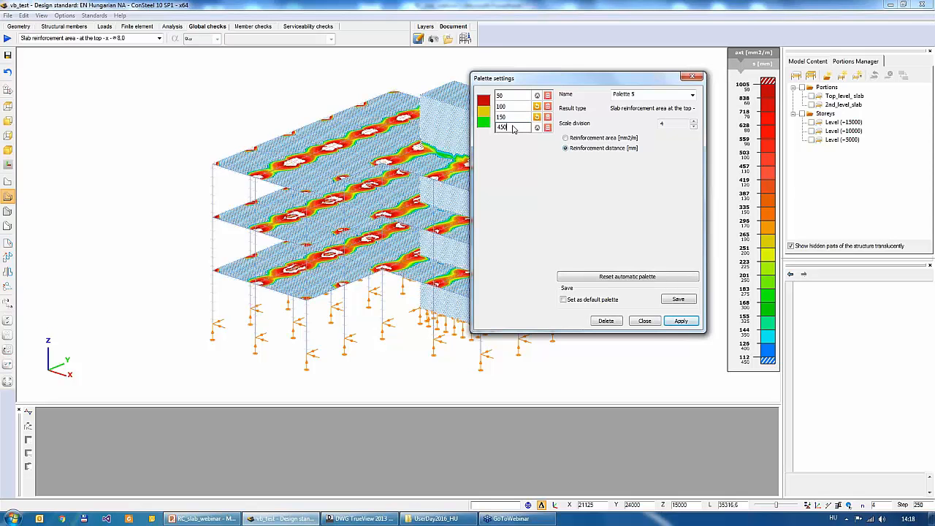
drag(513, 127, 479, 129)
text(250)
key(Return)
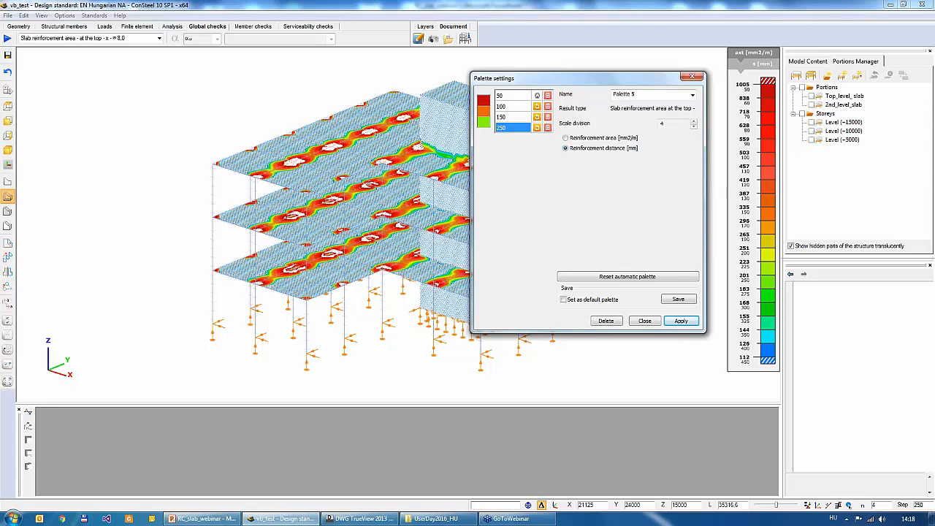
click(675, 324)
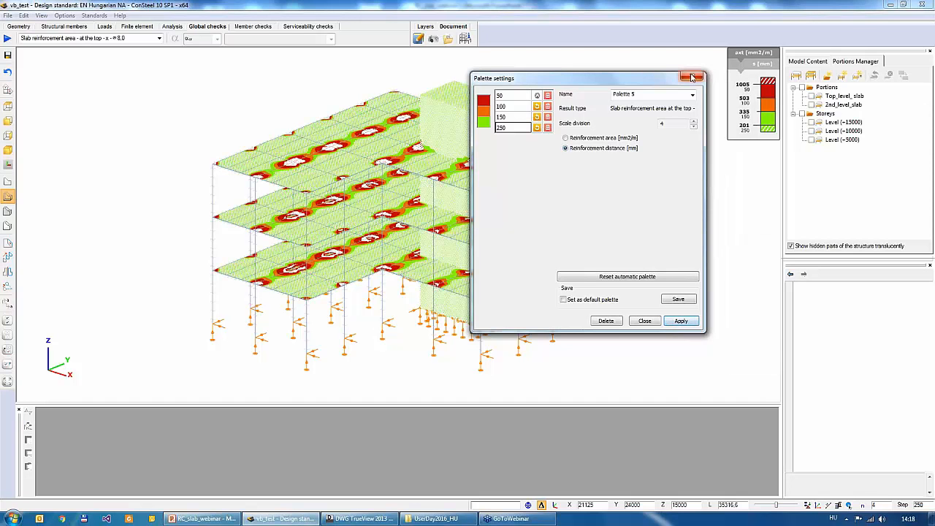
click(690, 76)
- Display the slab reinforcement area at the top in the y direction for diameter 8.0
alt+middle_drag(395, 219, 410, 238)
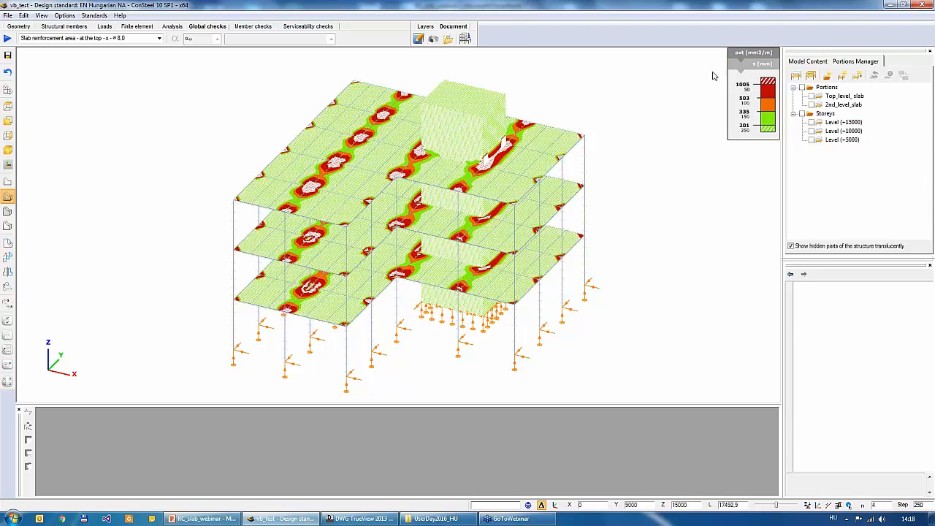
click(143, 42)
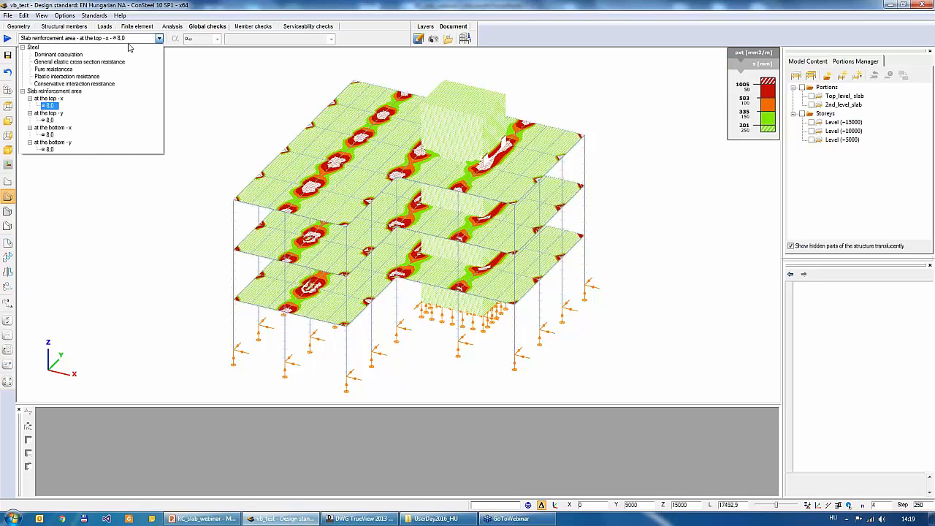
click(49, 120)
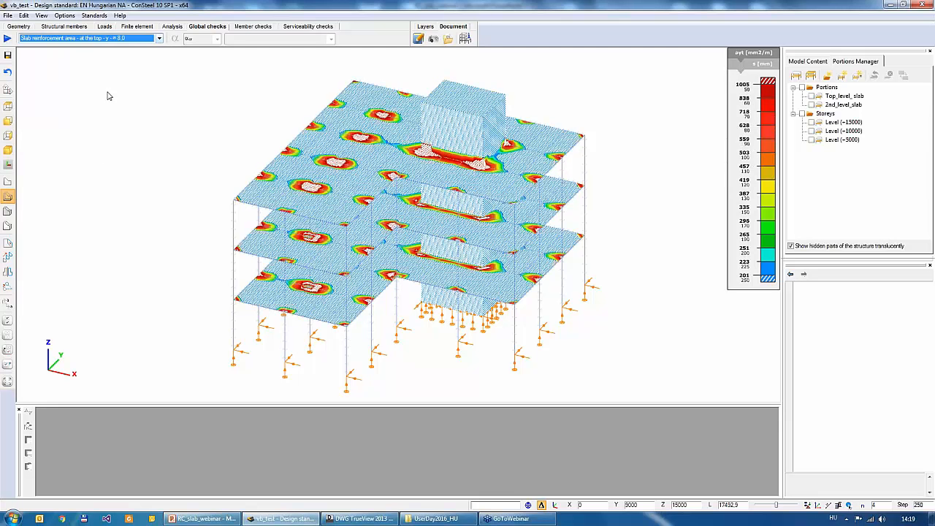
- Display the slab reinforcement area at the bottom in the x direction for diameter 8.0
click(94, 42)
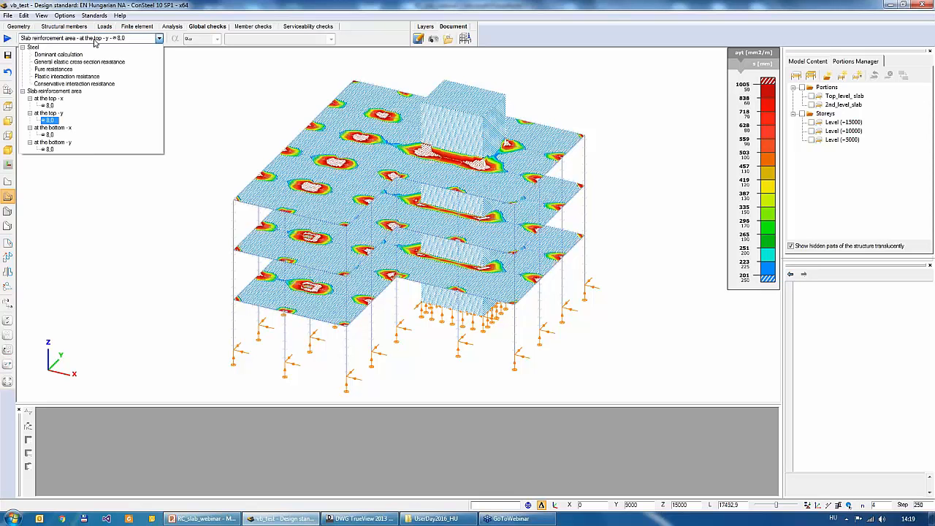
click(51, 135)
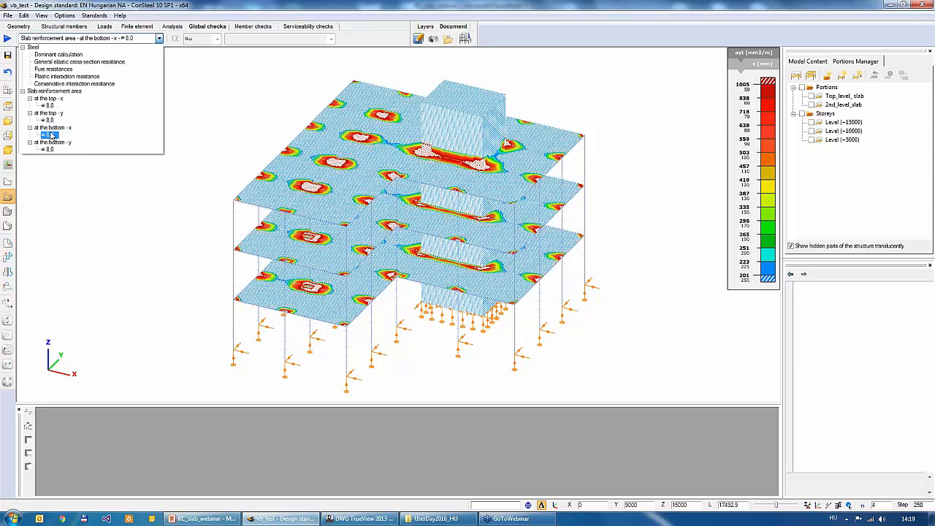
click(100, 164)
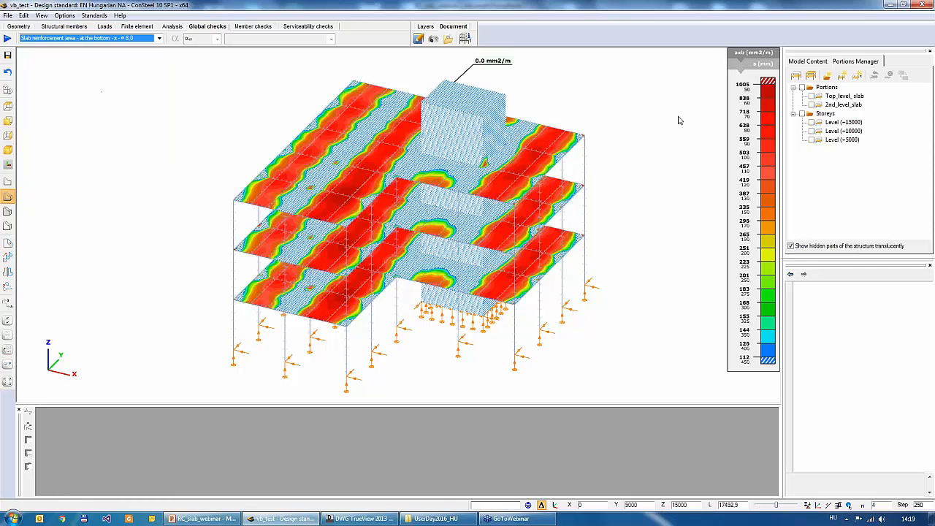
- Reduce the bottom x reinforcement palette's scale division to 4 and switch it to reinforcement distance in mm
double_click(760, 155)
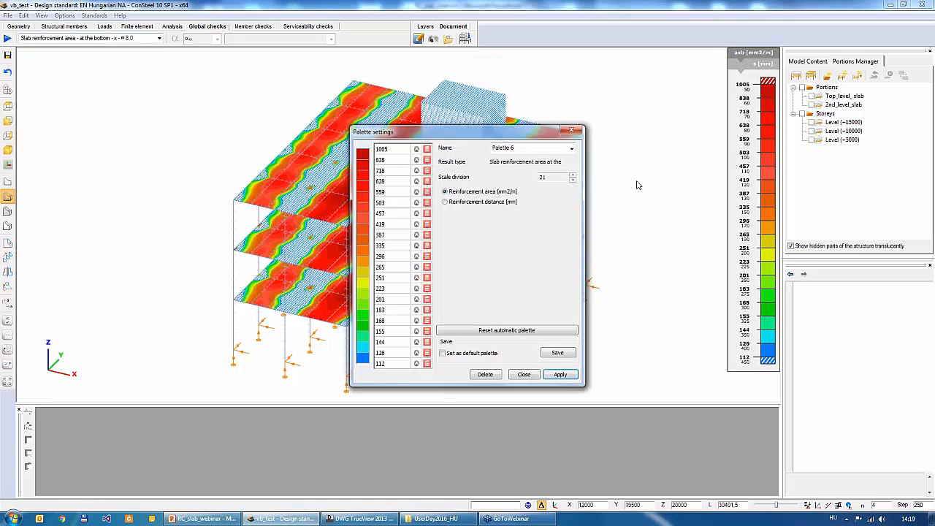
click(572, 181)
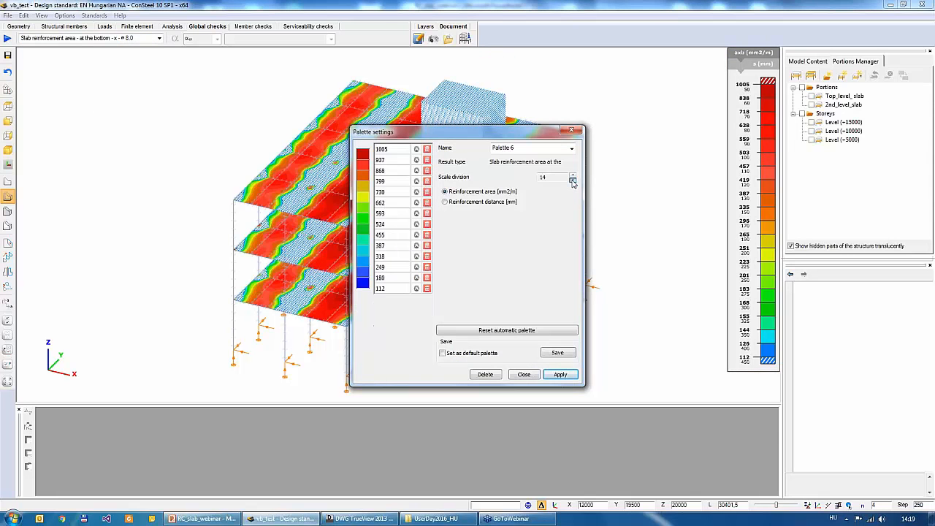
click(572, 181)
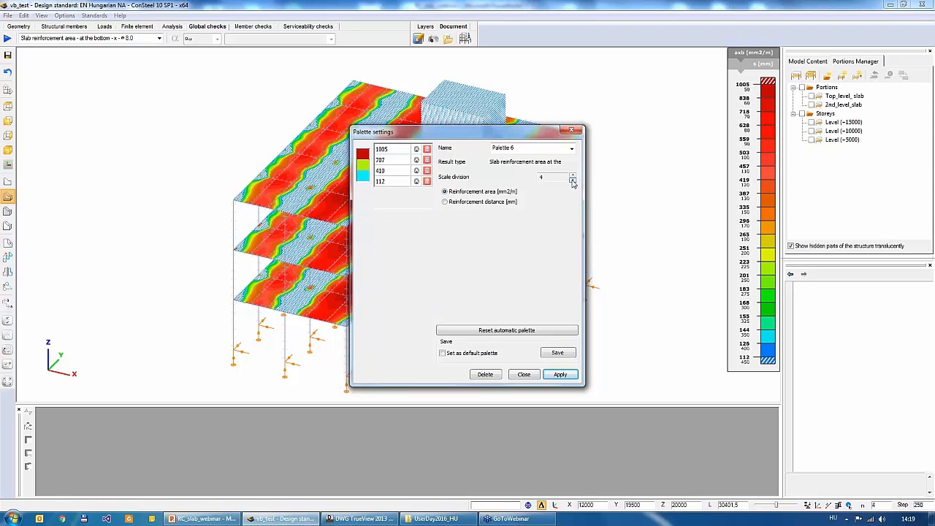
click(445, 201)
- Set the palette's second, third and last distance limits to 100, 150 and 250 mm, apply it, and close its settings
double_click(398, 160)
text(100)
key(Tab)
text(1)
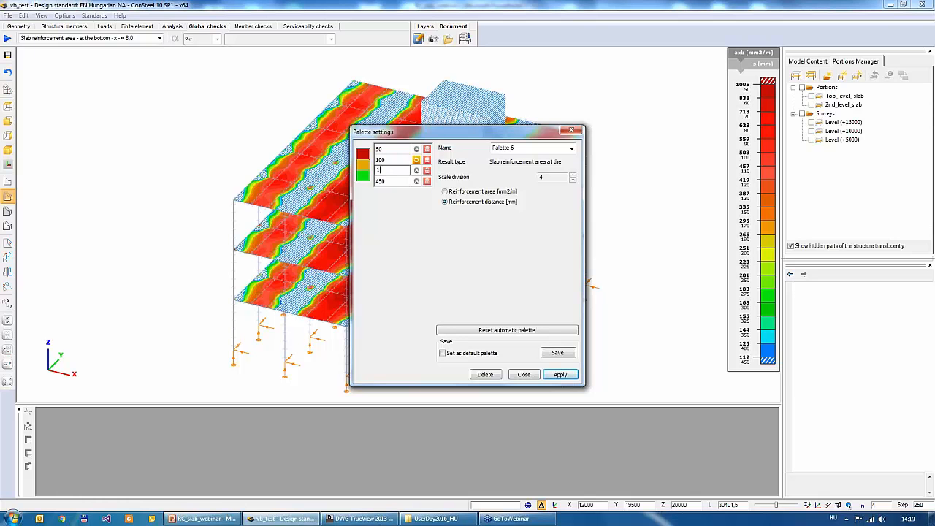
text(50)
key(Tab)
text(2)
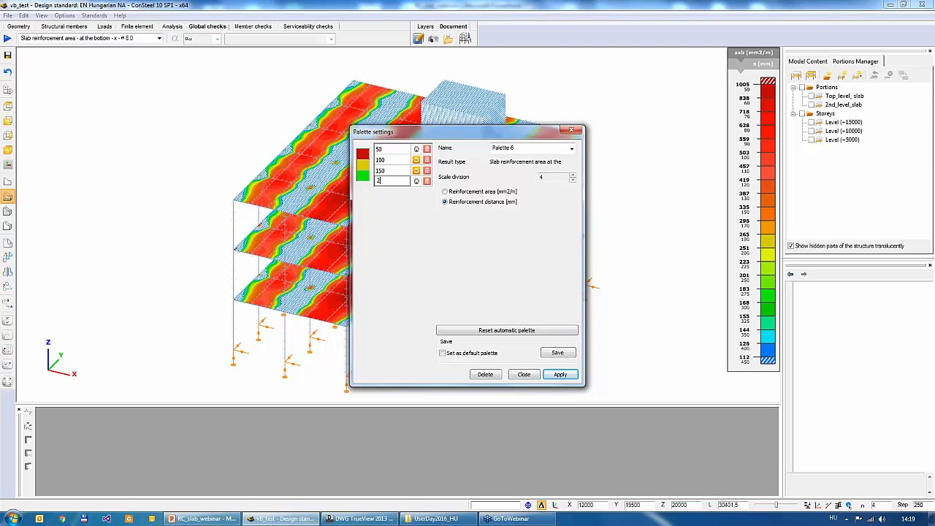
text(50)
click(561, 375)
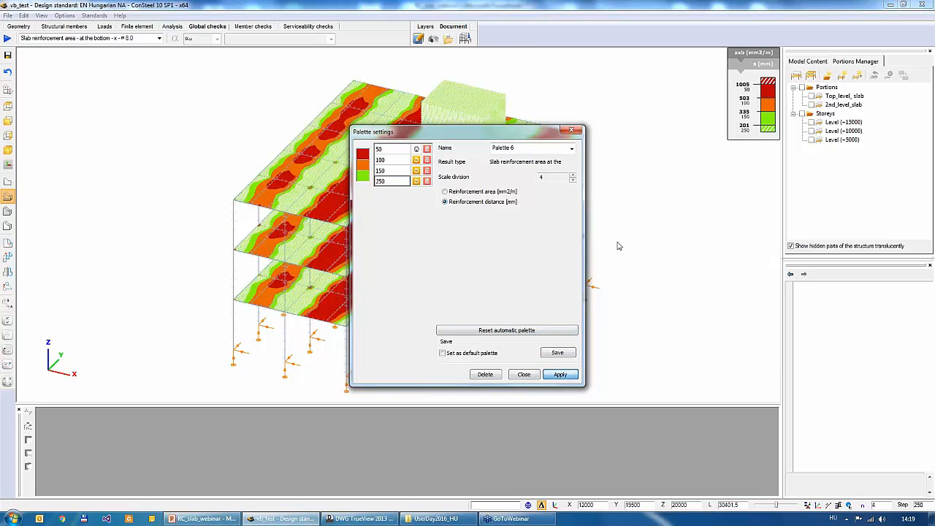
click(523, 374)
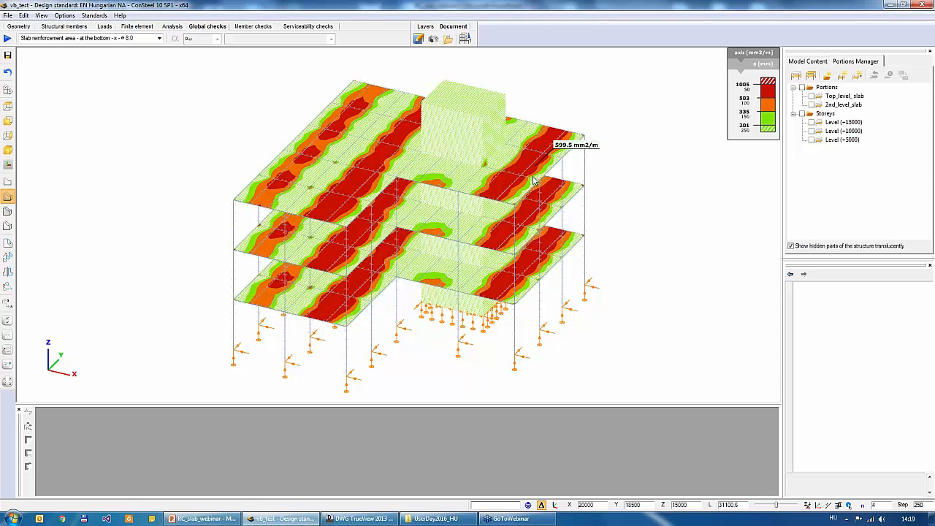
- Isolate the Level (+10000) storey and the Top_level_slab and 2nd_level_slab portions in turn, ending with the whole model shown
mouse_move(532, 181)
alt+middle_down()
mouse_move(525, 173)
mouse_move(525, 184)
alt+middle_up()
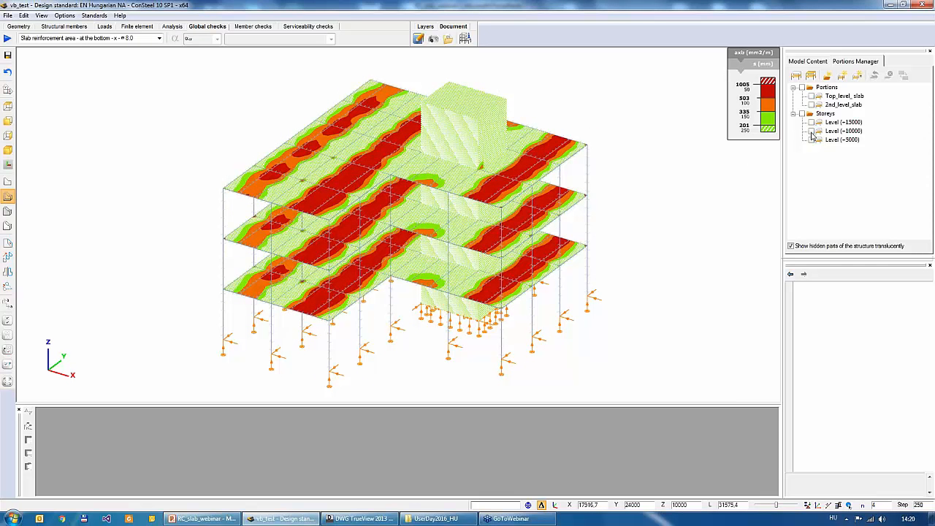
click(811, 131)
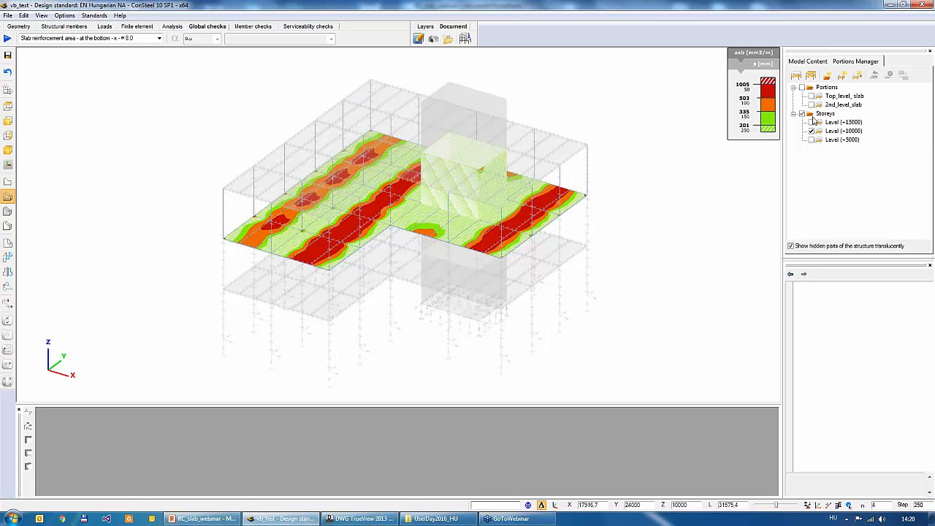
click(810, 97)
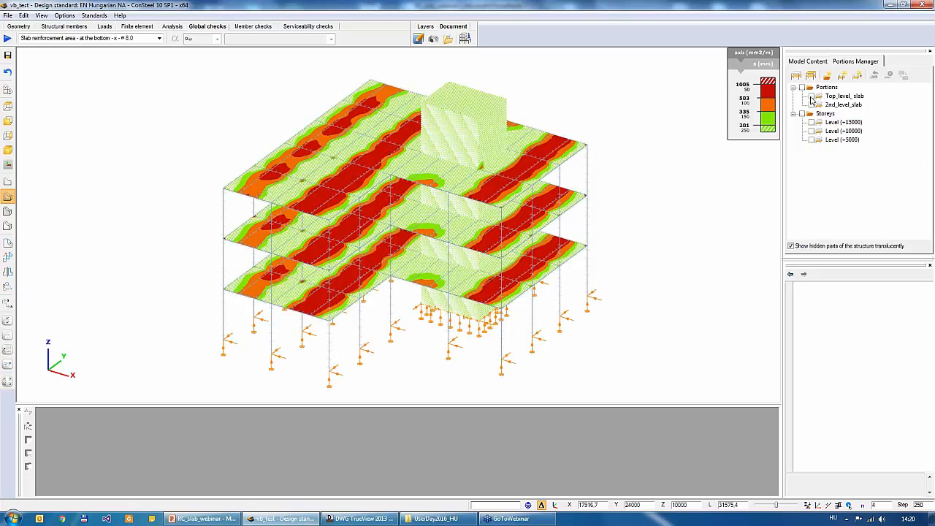
click(811, 97)
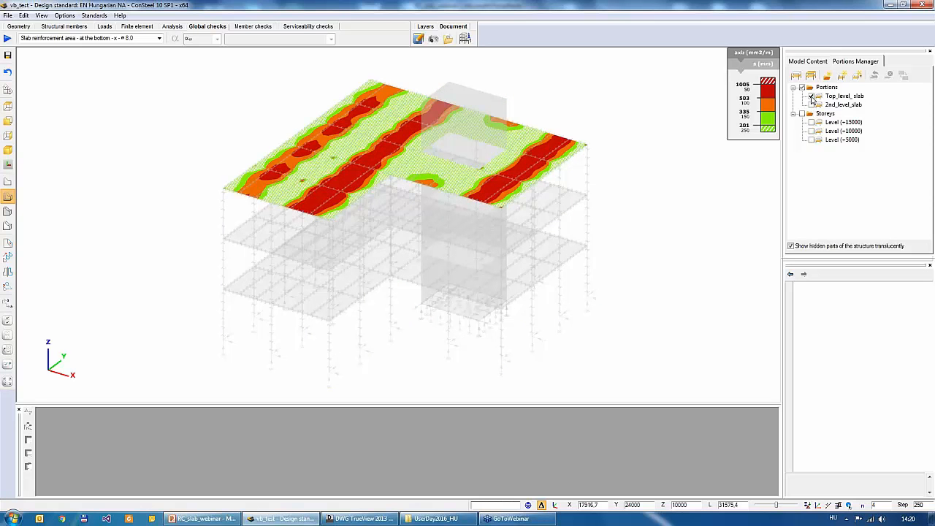
click(811, 105)
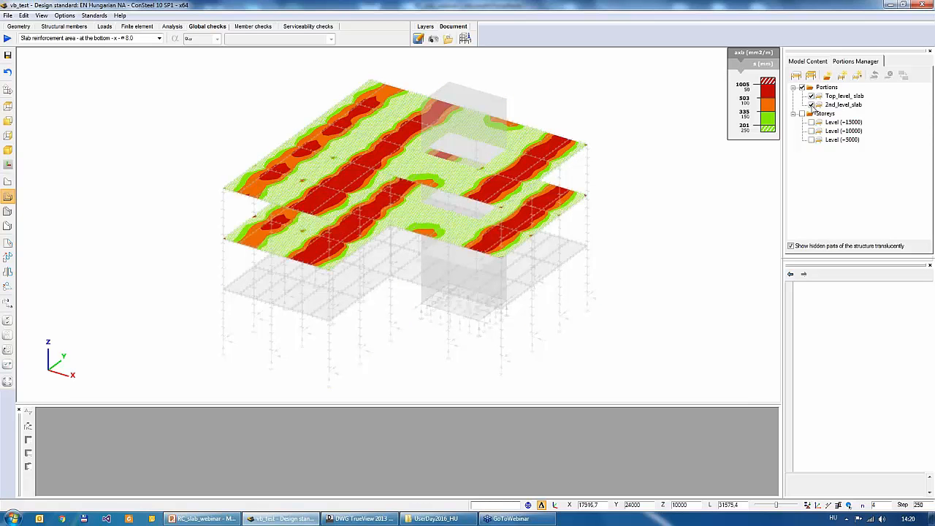
click(811, 96)
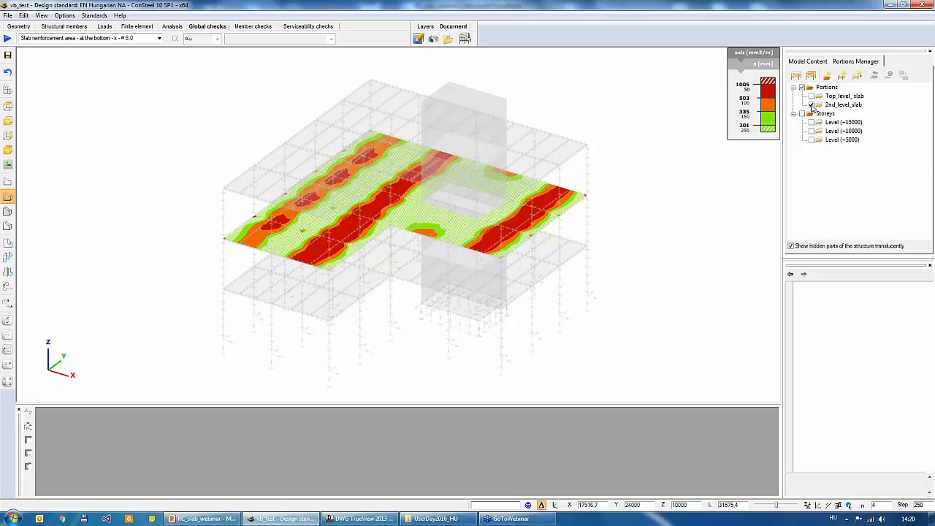
click(811, 104)
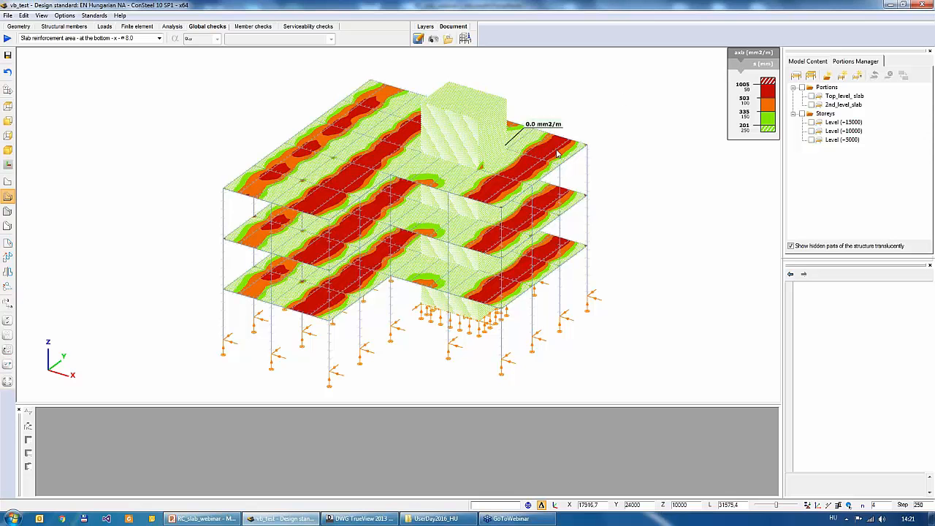
- Open the reinforcement DXF export settings and move the dialog away from the middle of the model
mouse_move(267, 167)
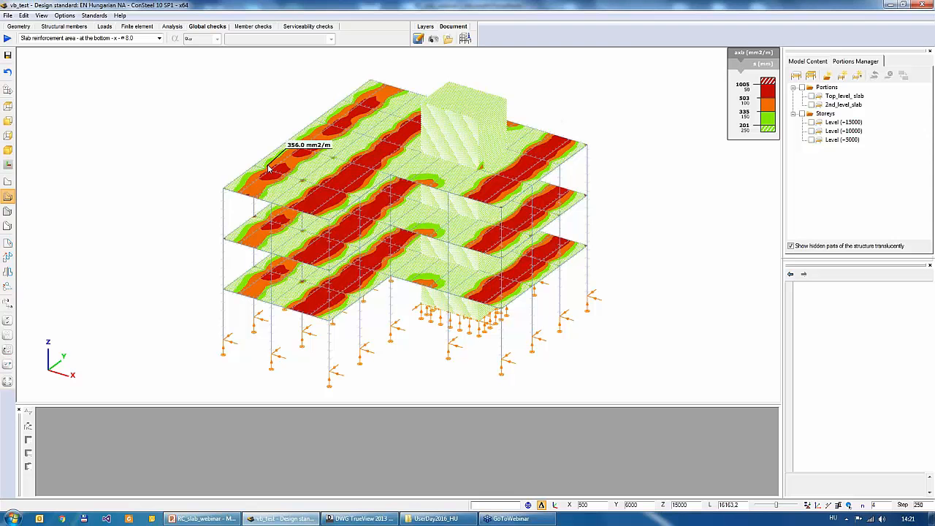
click(7, 16)
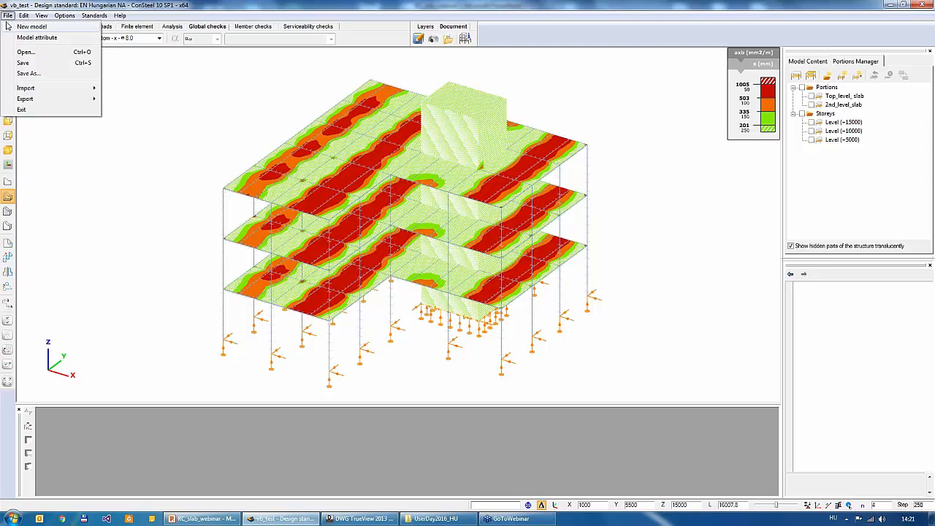
mouse_move(25, 98)
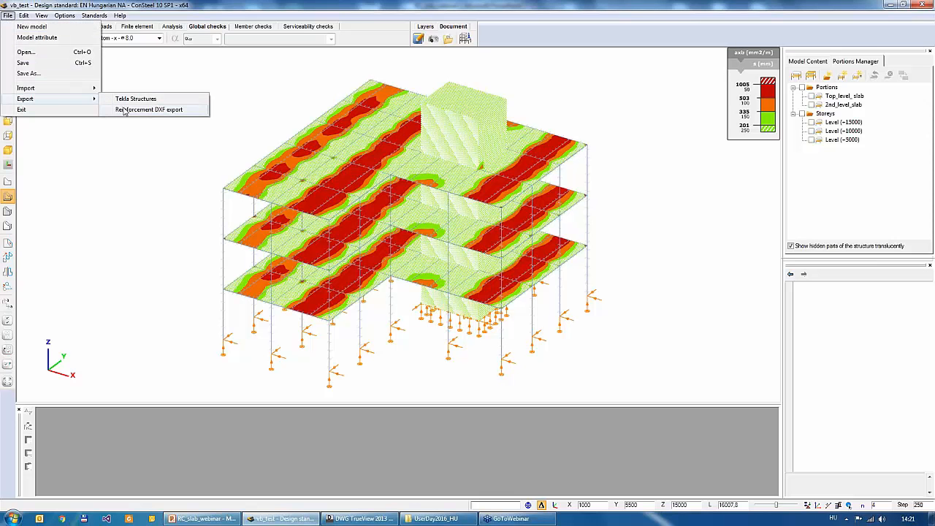
click(172, 111)
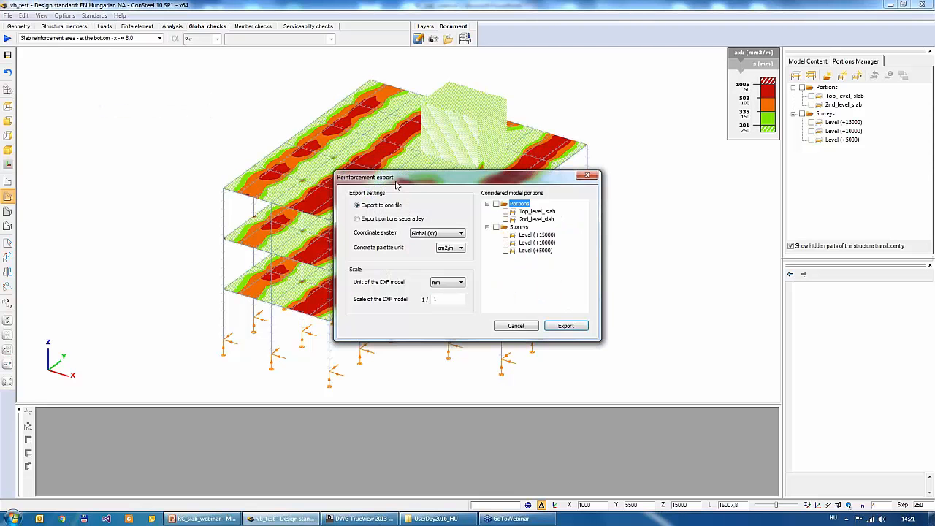
drag(369, 179, 220, 134)
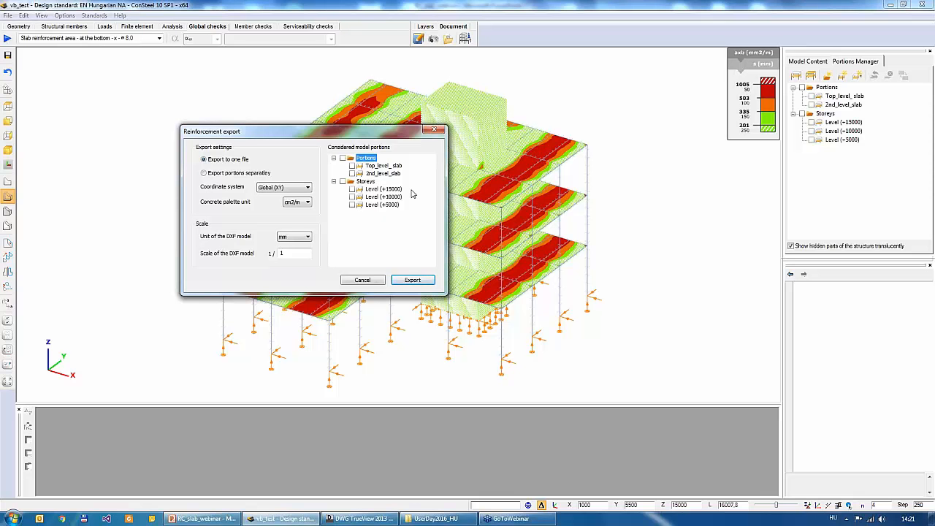
click(352, 166)
click(352, 173)
click(352, 173)
click(352, 165)
- Set the reinforcement export to write portions separately and review the coordinate system options, keeping Global (XY)
click(205, 173)
click(294, 190)
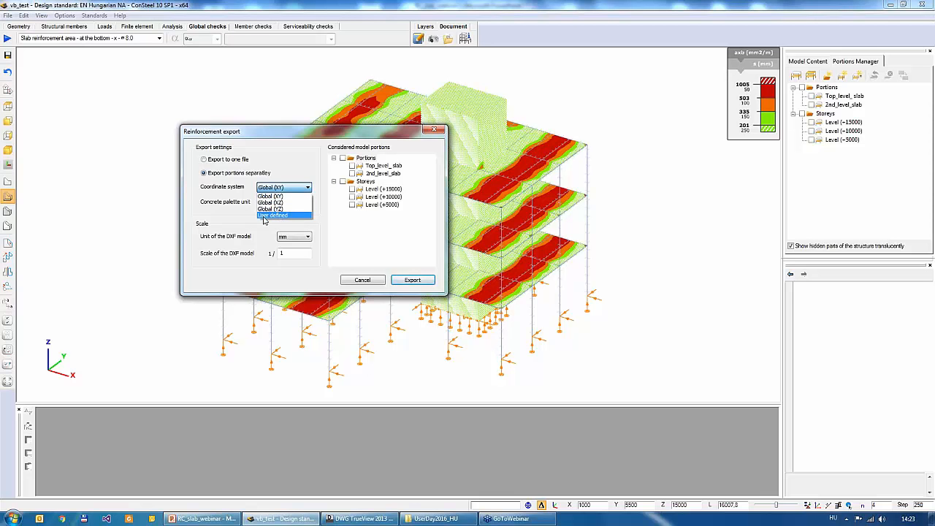
click(229, 194)
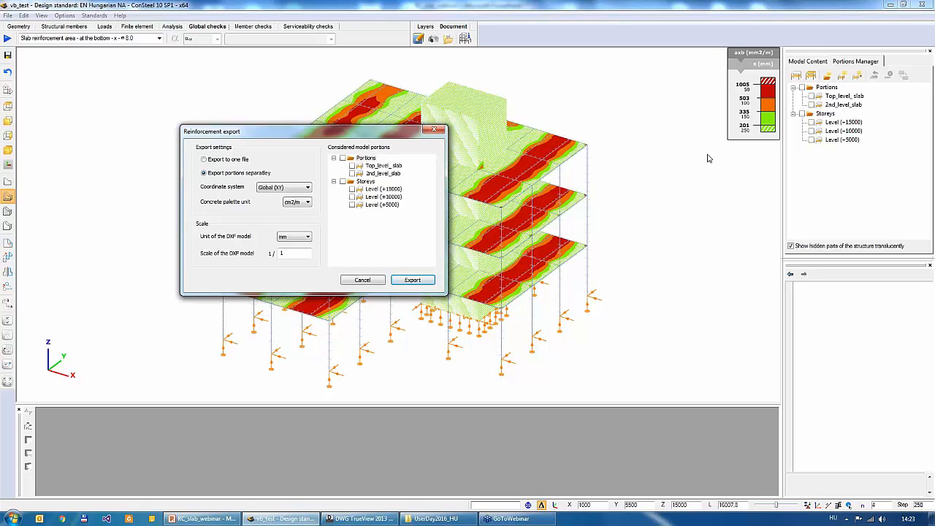
- Keep cm2/m as the concrete palette unit and review the unit and scale options of the DXF model
click(308, 203)
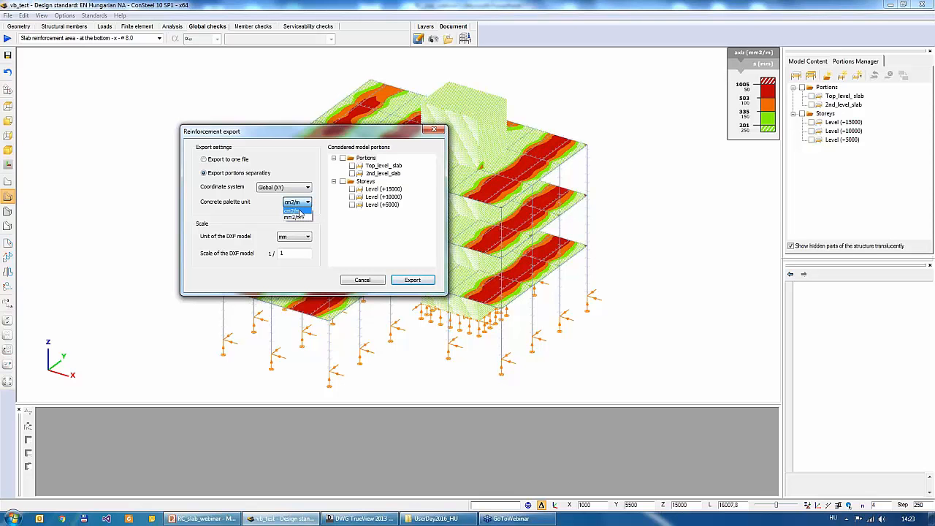
click(299, 212)
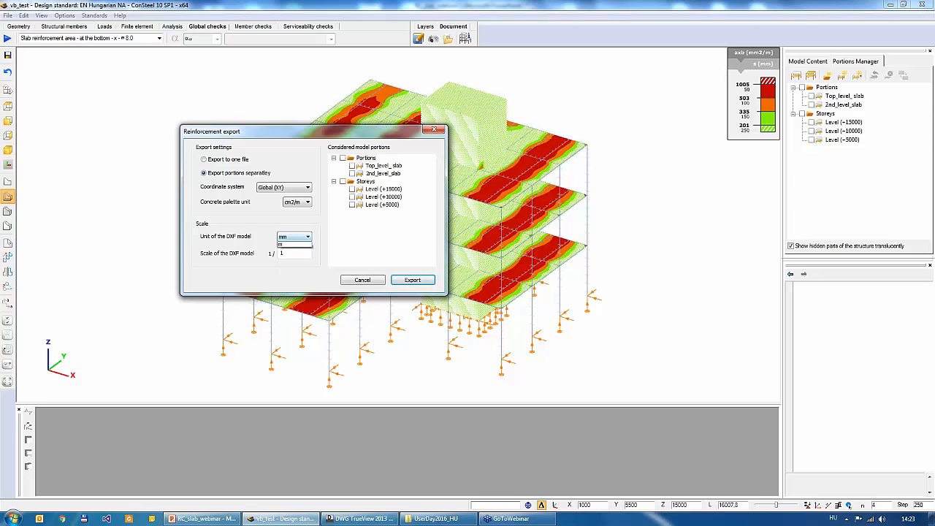
click(294, 238)
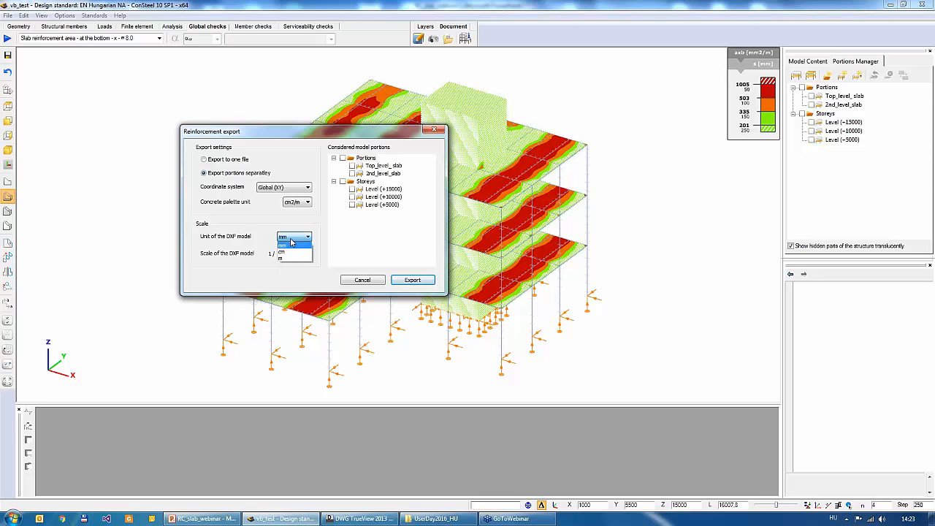
click(270, 248)
click(278, 254)
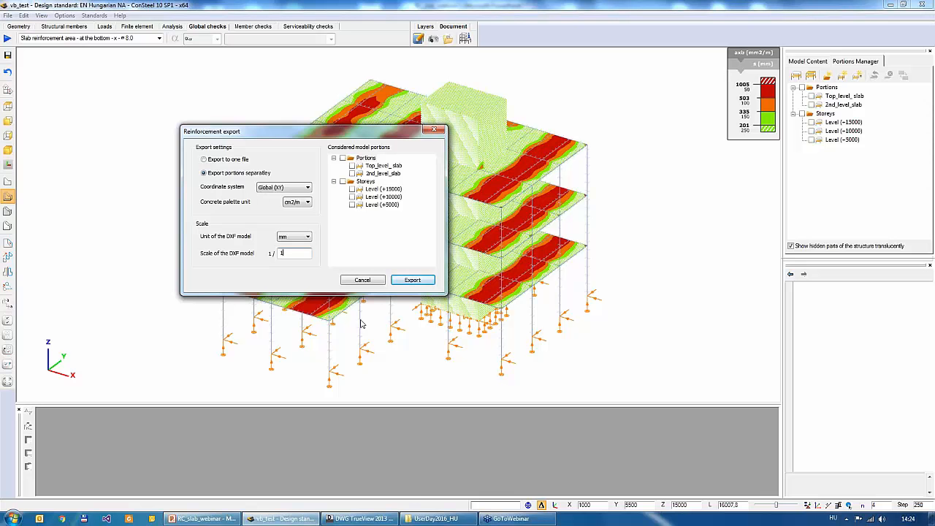
- Switch to DWG TrueView and examine the exported slab reinforcement contours and colour legend in vb_test2.dxf
click(371, 519)
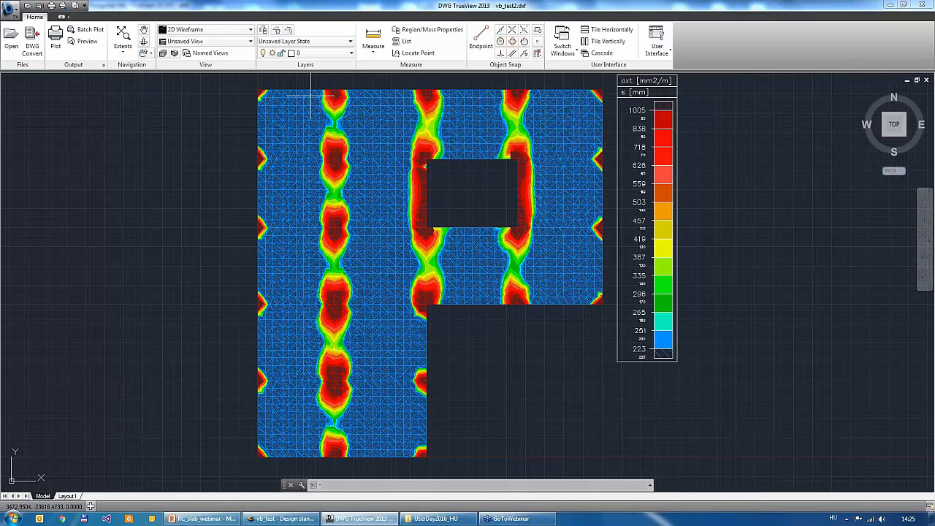
mouse_move(205, 358)
middle_down()
mouse_move(209, 332)
mouse_move(183, 285)
middle_up()
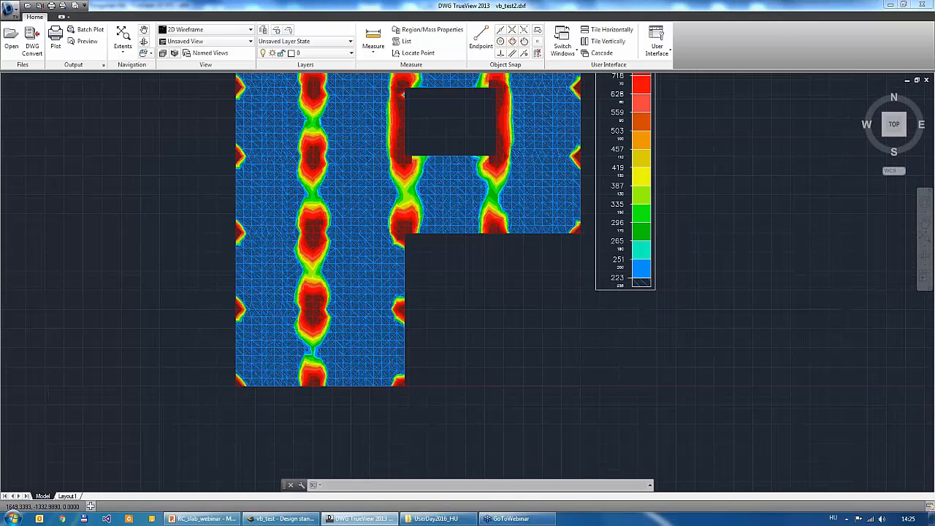
scroll(272, 405, up, 2)
scroll(202, 394, down, 2)
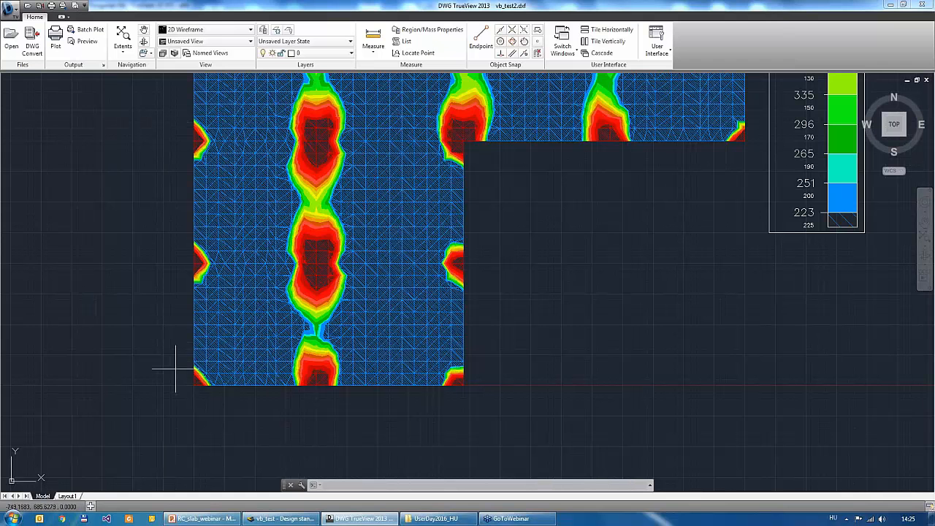
scroll(281, 416, down, 3)
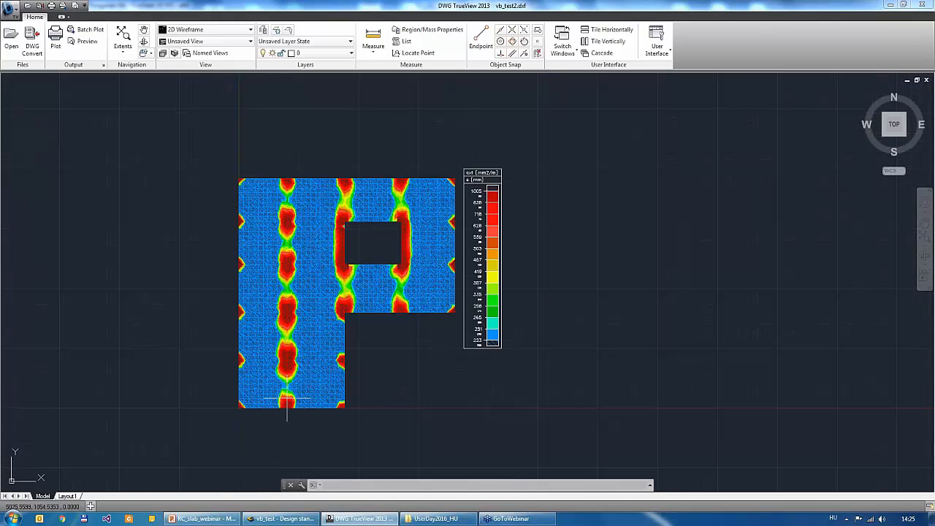
scroll(299, 365, up, 2)
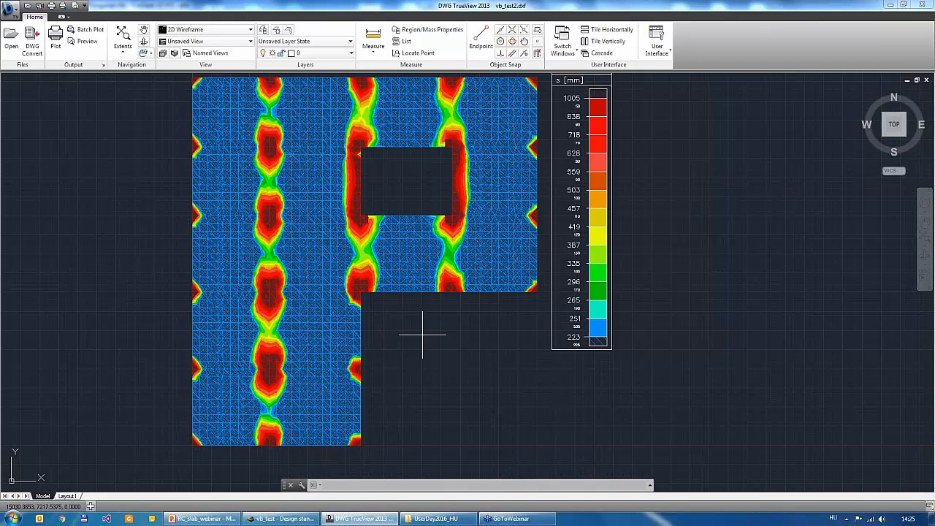
- Turn off the Axt d8 layer and turn on Axb d8 to display the bottom x-direction reinforcement
middle_drag(360, 177, 360, 180)
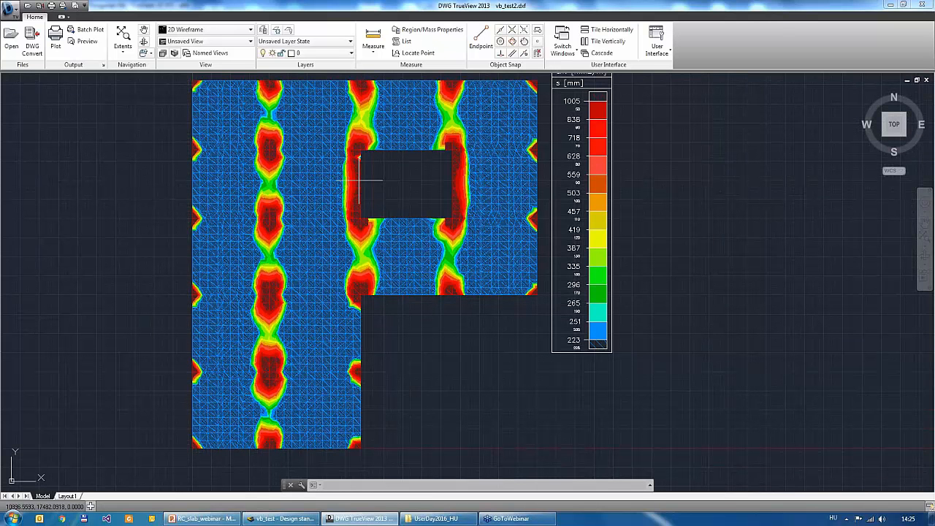
click(342, 53)
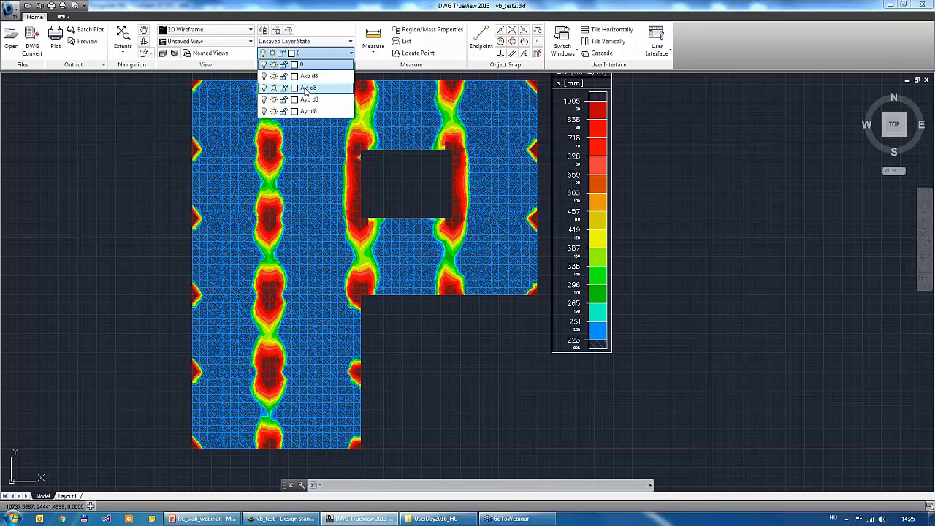
click(264, 87)
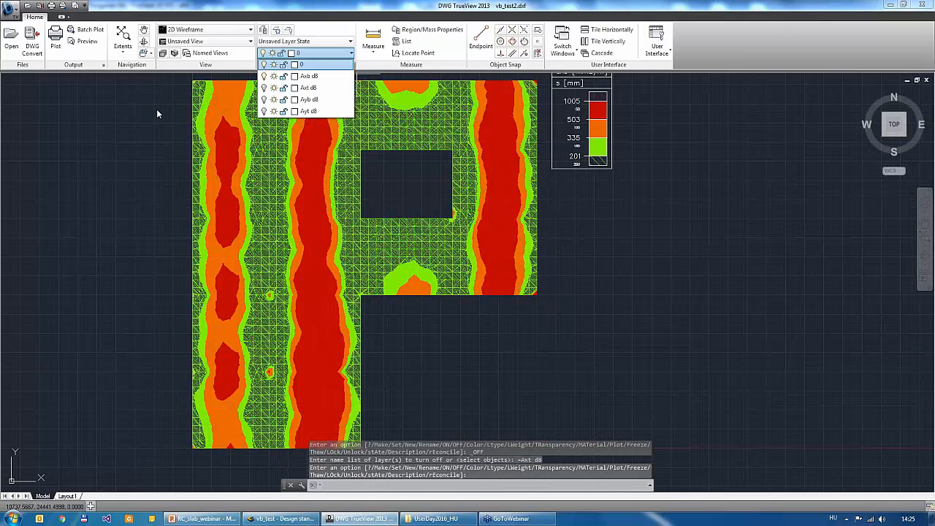
click(157, 110)
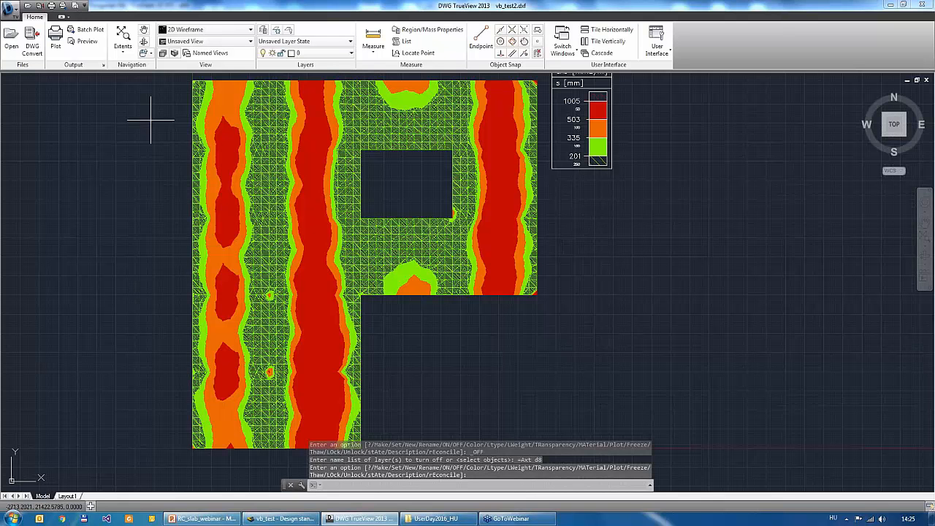
- Review the layer list and examine the axb reinforcement contours and their colour legend, up close and as a whole
click(292, 54)
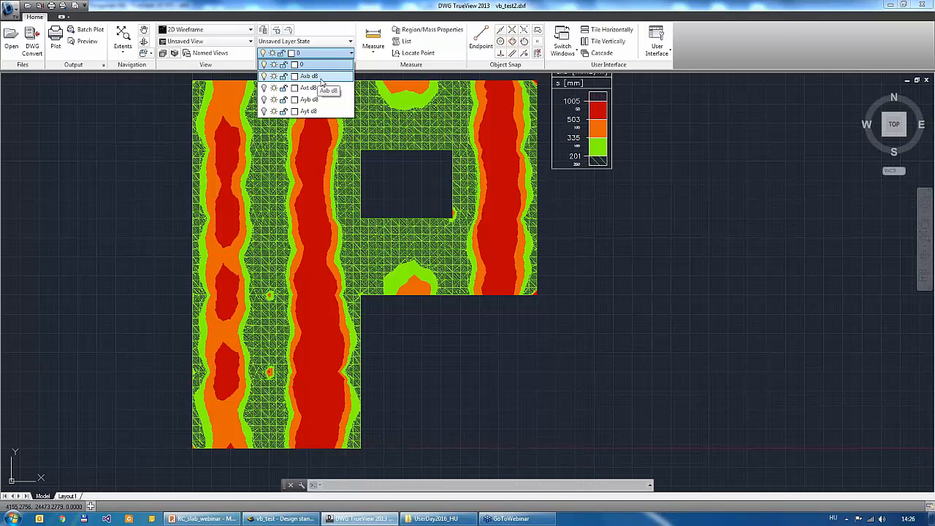
click(515, 333)
middle_drag(659, 134, 668, 173)
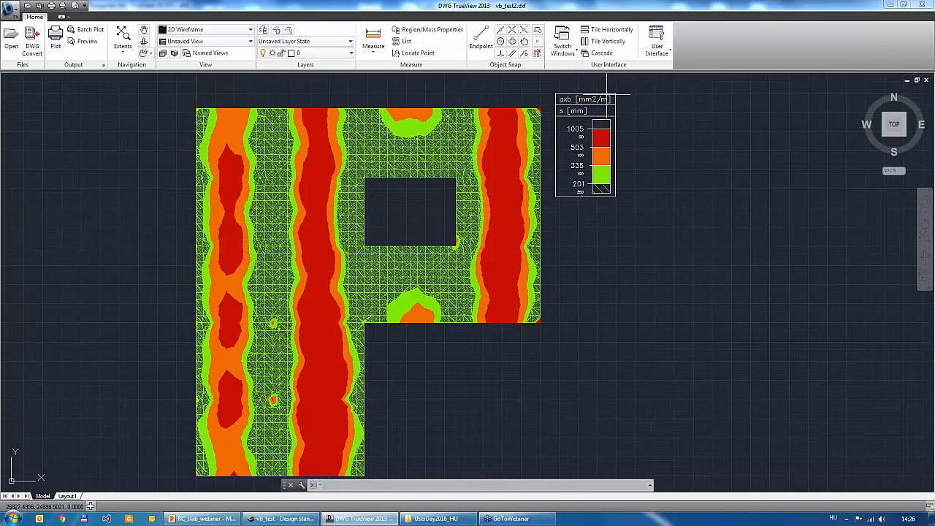
scroll(663, 103, up, 2)
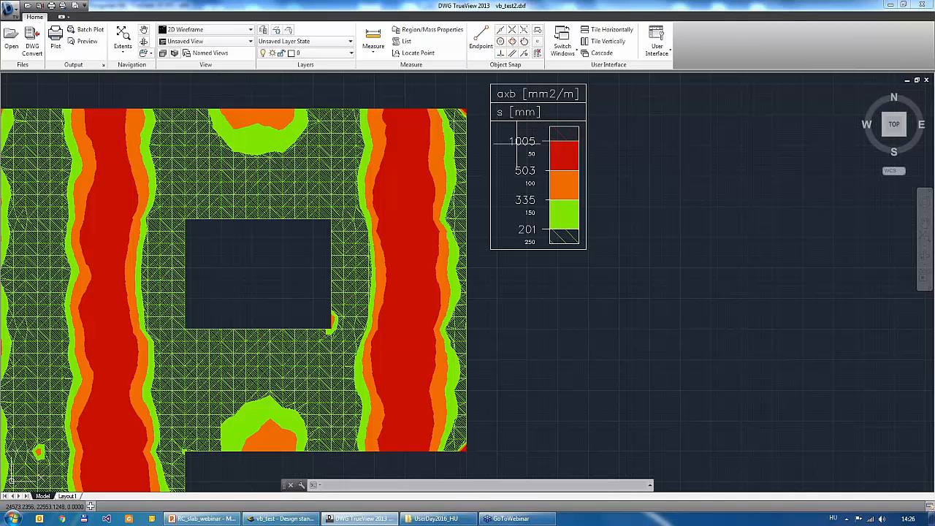
scroll(577, 148, down, 3)
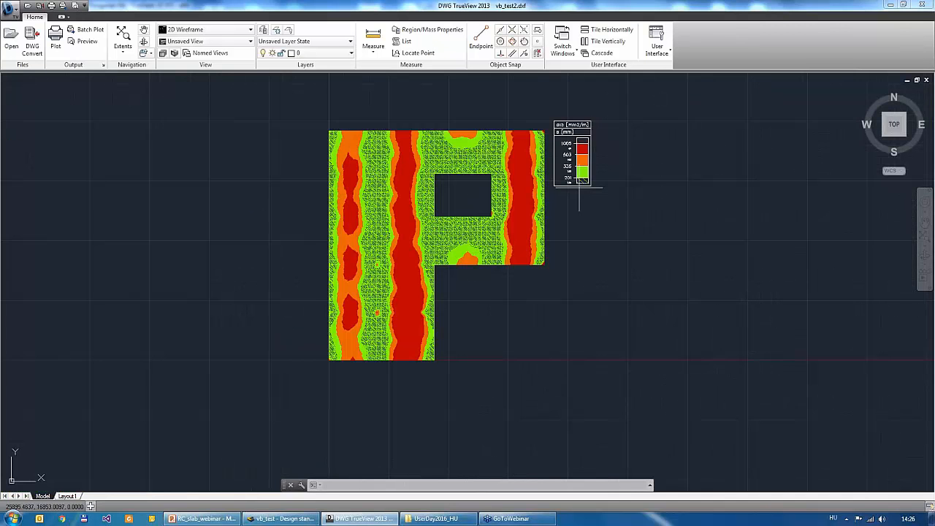
scroll(595, 202, up, 2)
middle_drag(583, 222, 580, 230)
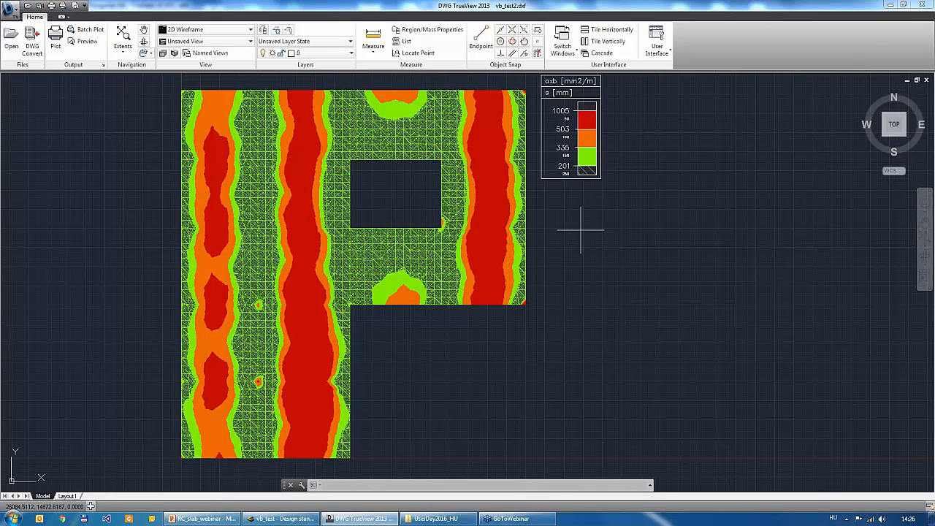
- Turn off the Axb d8 layer and turn on Ayb d8 to view the bottom y-direction reinforcement contours
click(306, 52)
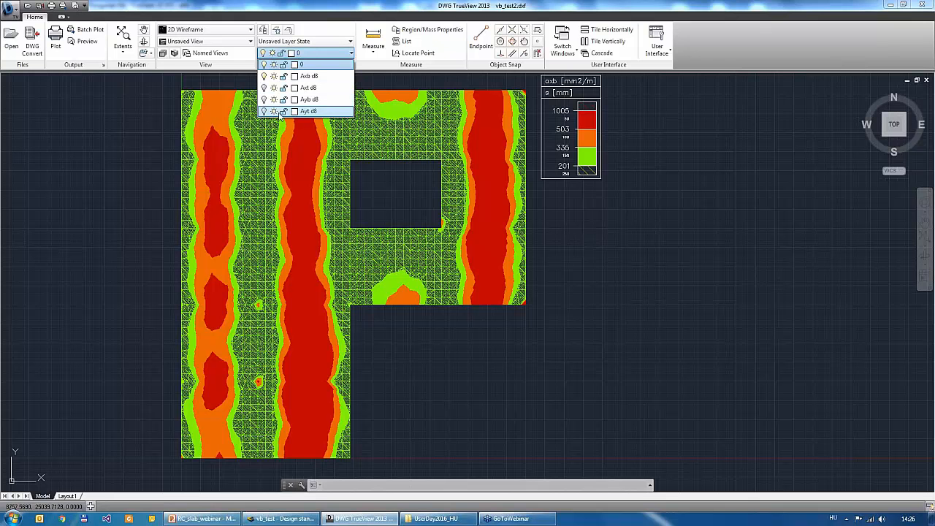
click(264, 76)
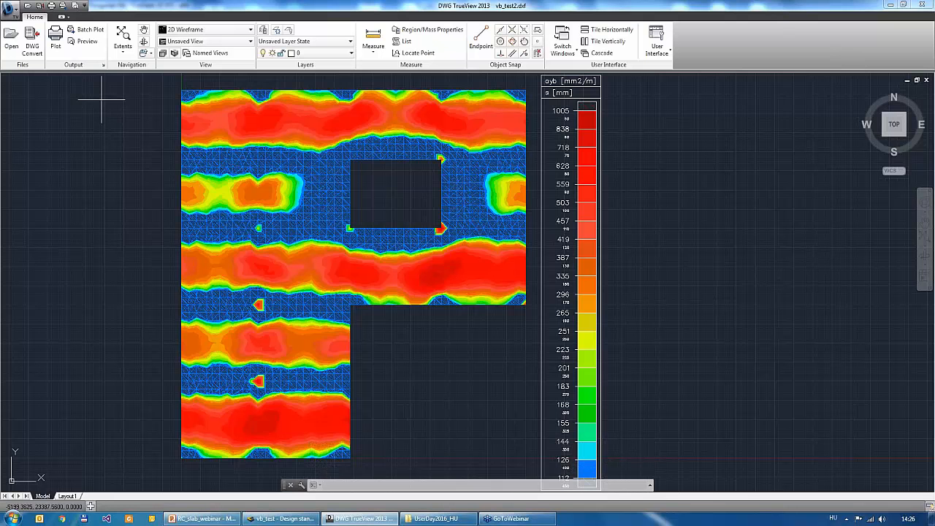
scroll(114, 153, down, 2)
scroll(115, 160, up, 2)
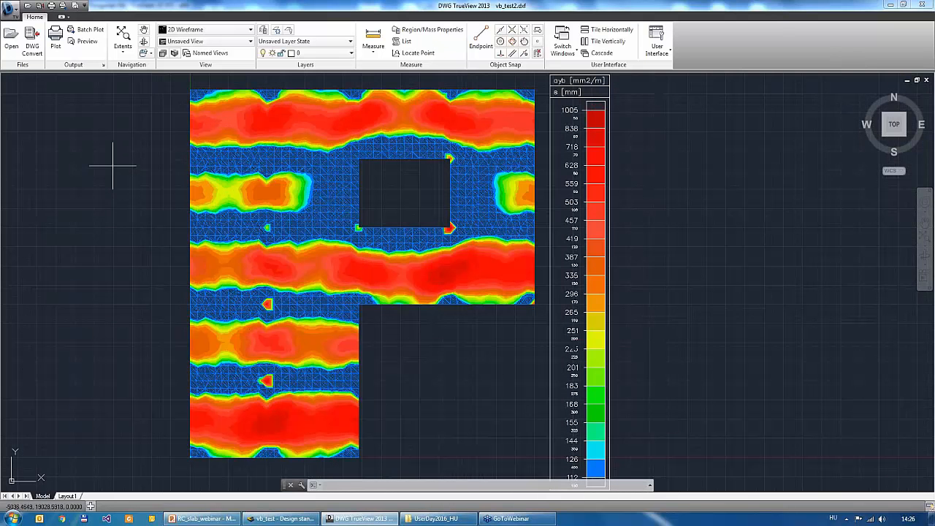